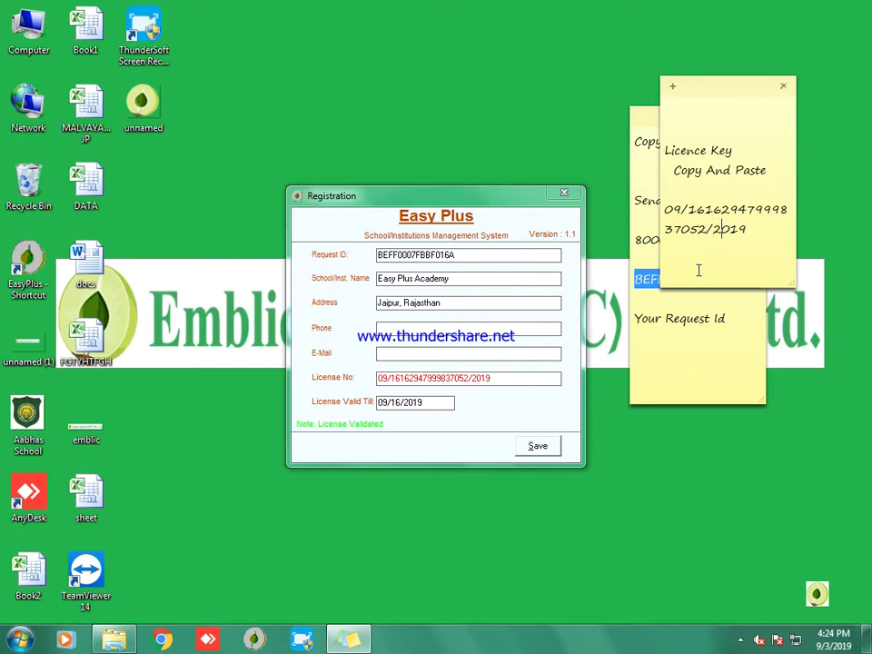
key("Return")
key("Return")
key("Return")
key("Return")
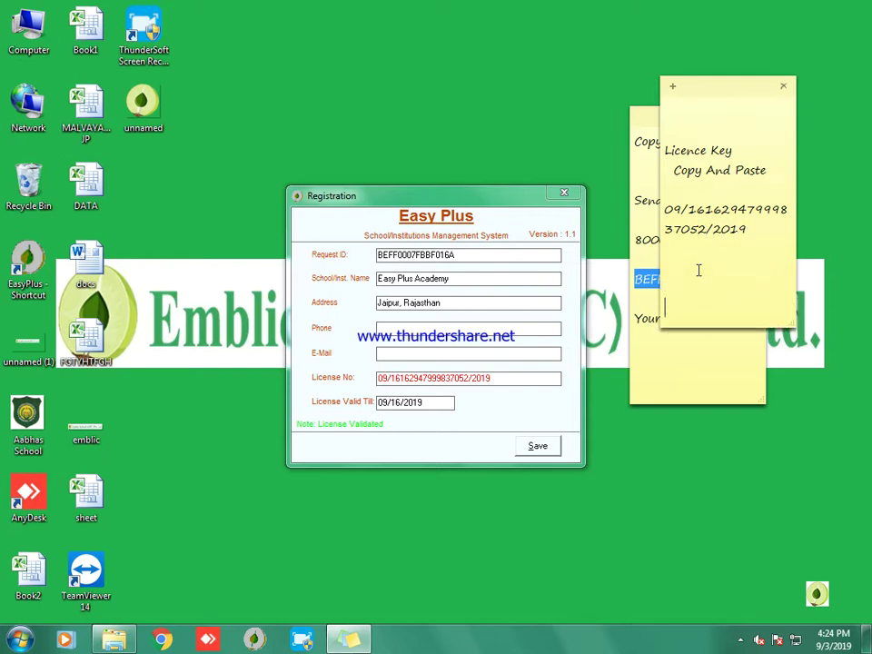
type("License valid Till")
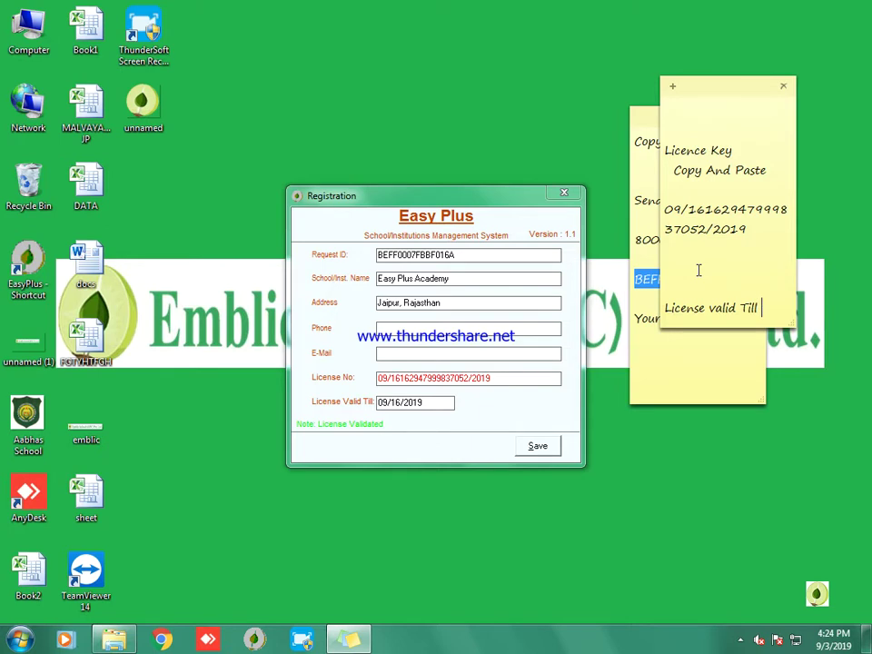
key("Return")
key("Return")
key("Return")
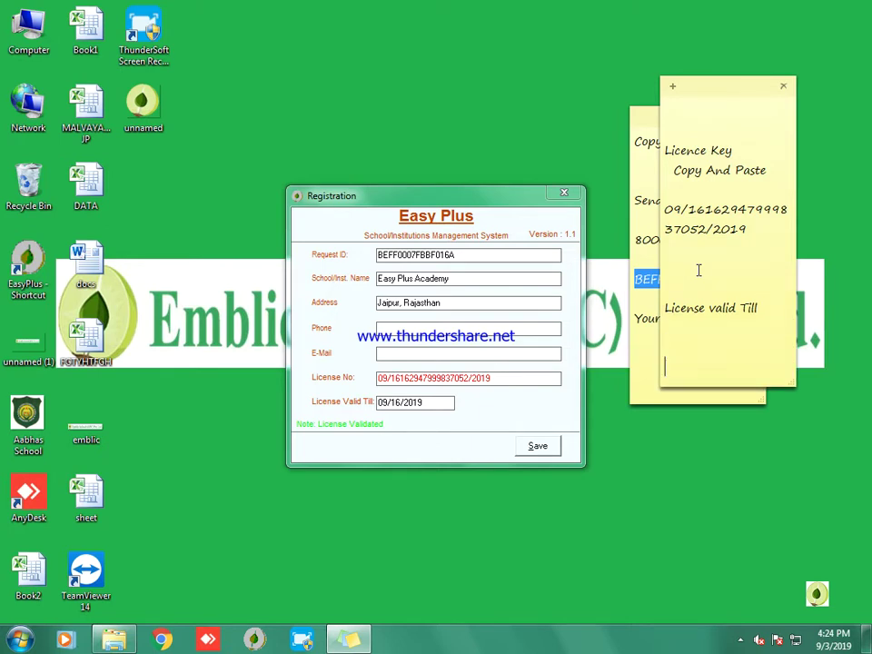
type("16/09/2019")
left_click_drag(753, 370, 670, 283)
key("Delete")
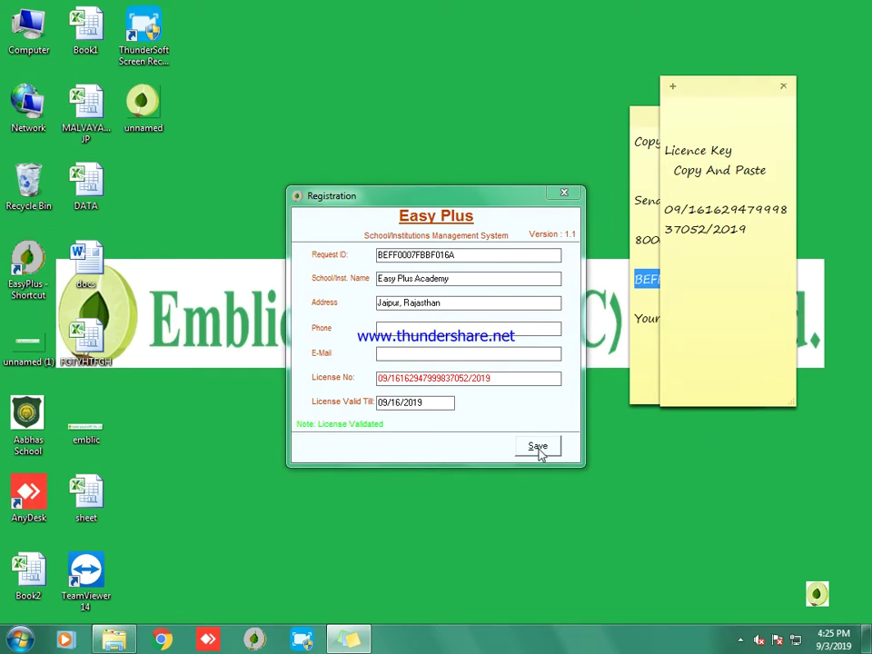
Step: Save the validated registration and acknowledge the success message
left_click(538, 449)
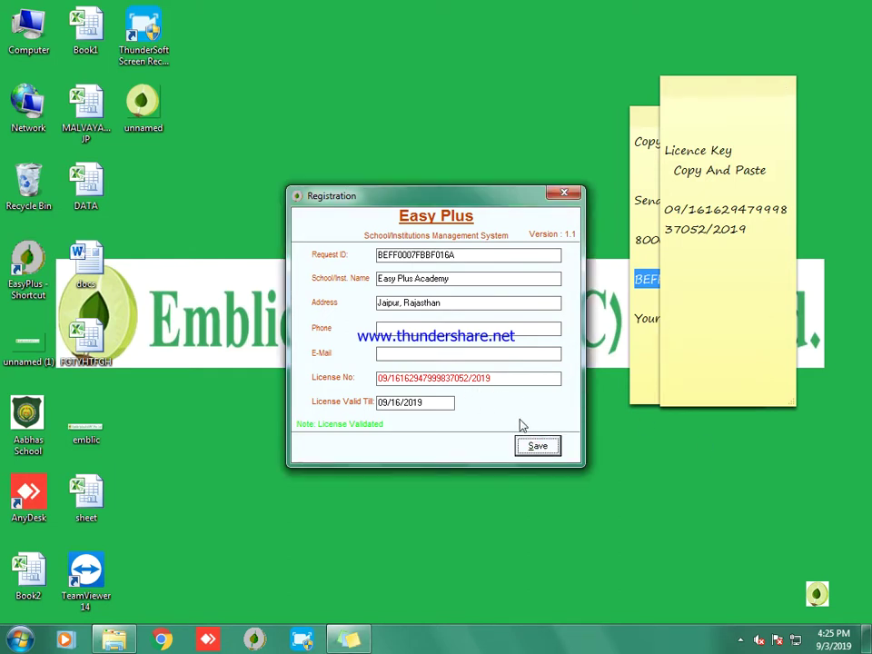
left_click(527, 449)
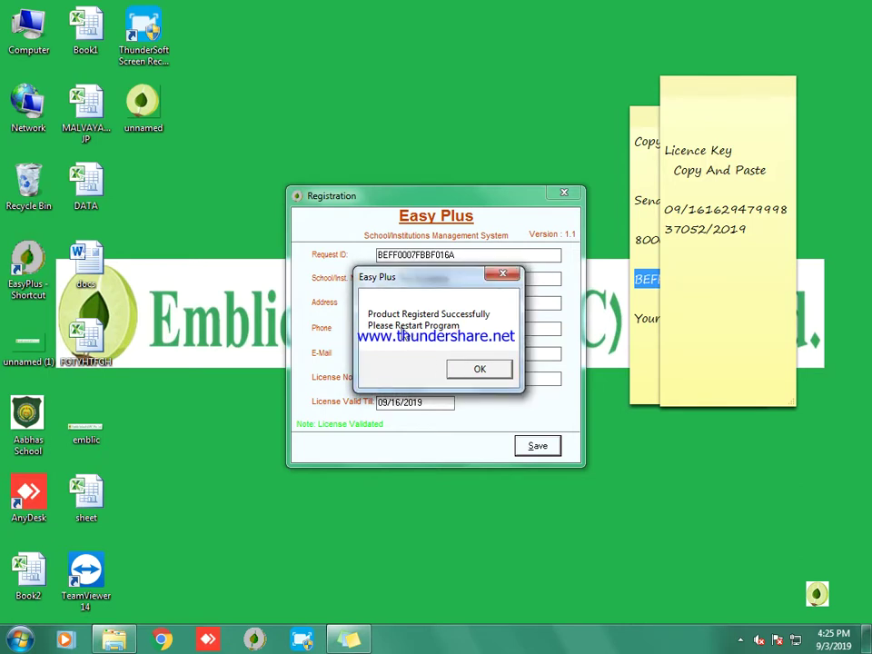
left_click(479, 368)
left_click(564, 193)
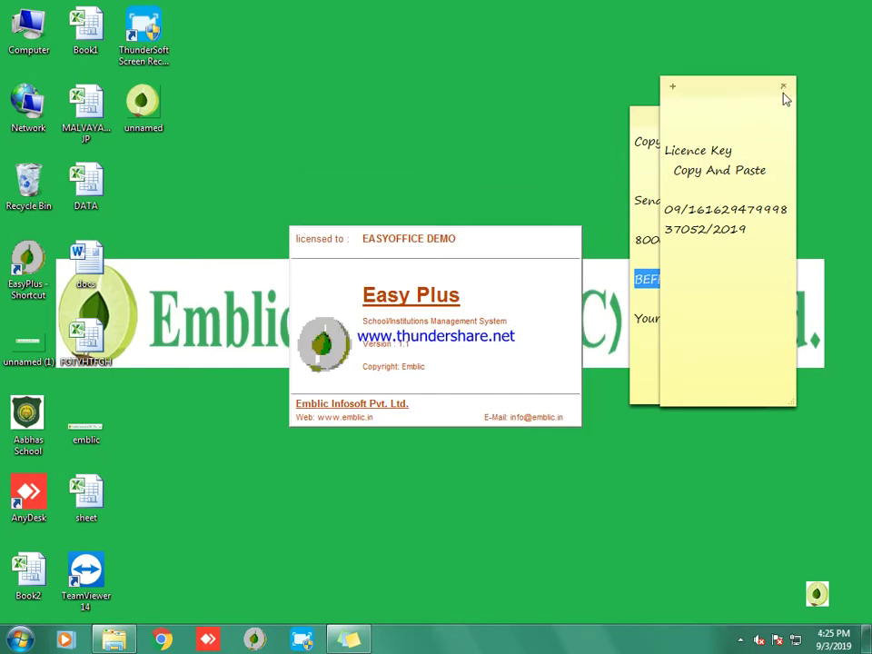
Step: Delete the licence key and request ID reminder sticky notes
left_click(784, 88)
left_click(722, 255)
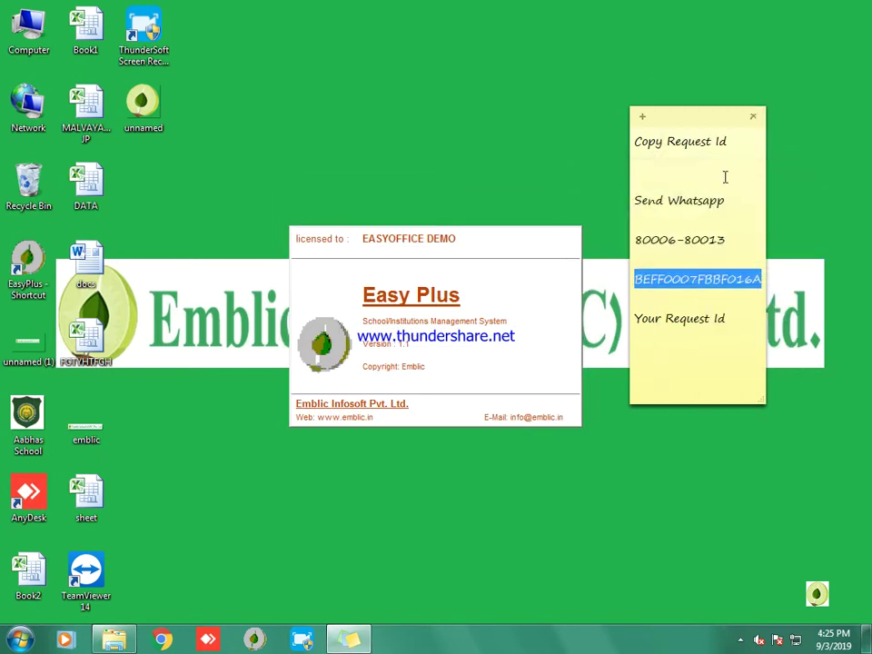
left_click(753, 117)
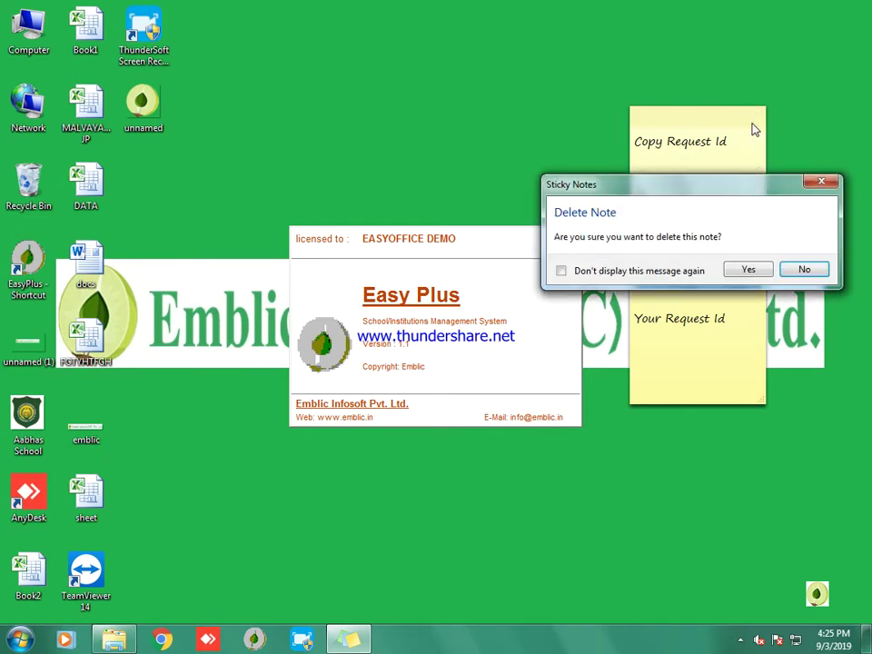
left_click(749, 270)
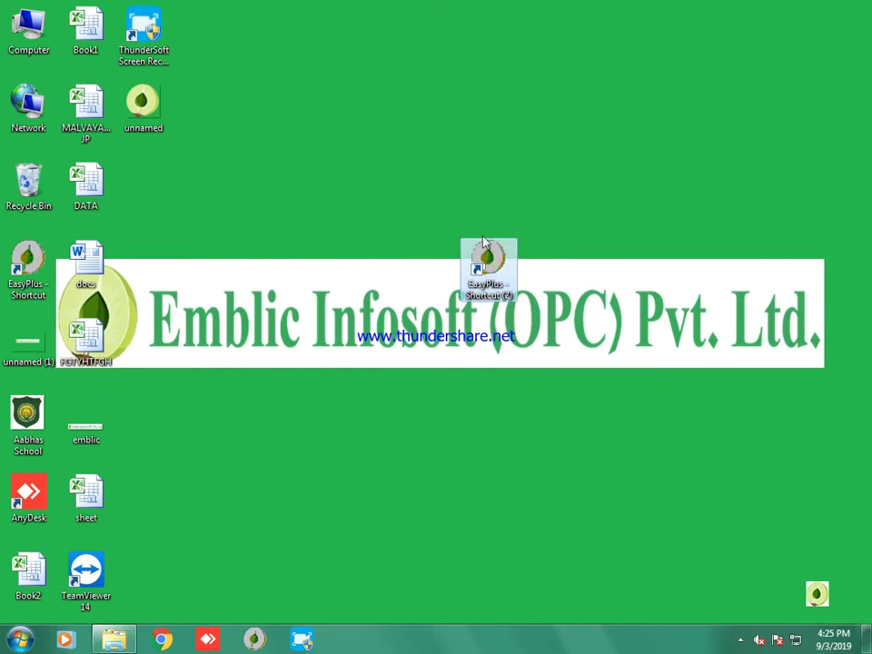
Step: Launch Easy Plus and arrange the login and School Bell System windows side by side
double_click(483, 243)
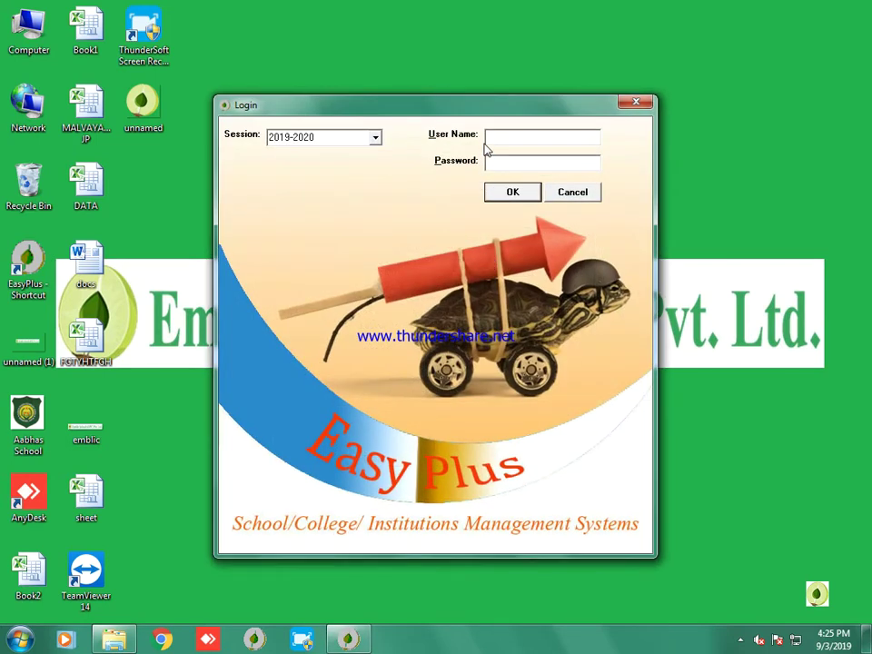
left_click_drag(483, 107, 587, 189)
left_click_drag(485, 169, 254, 116)
left_click_drag(424, 182, 473, 91)
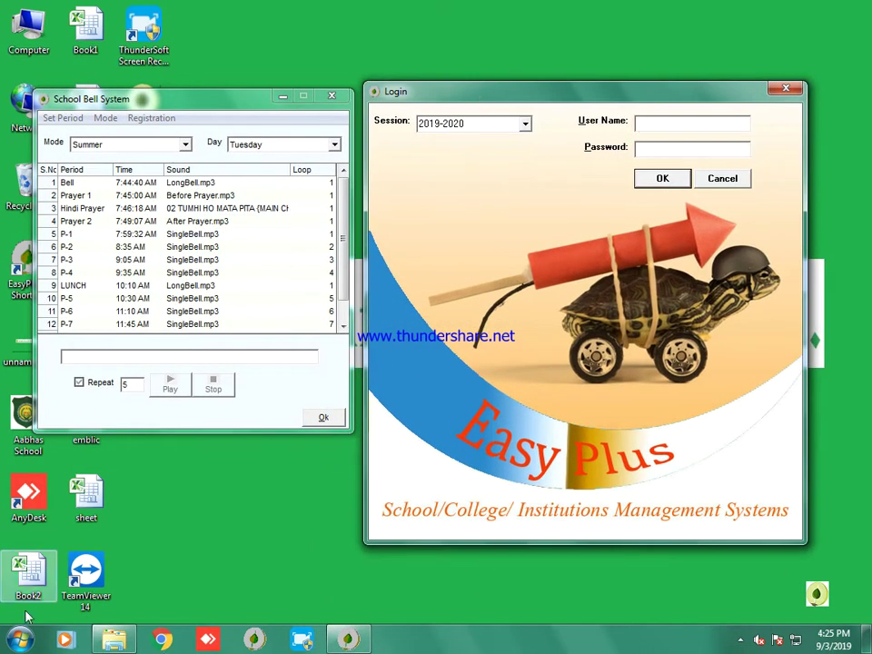
Step: Write the Easy Plus administrator user name and password on a new sticky note
left_click(18, 639)
type("sti")
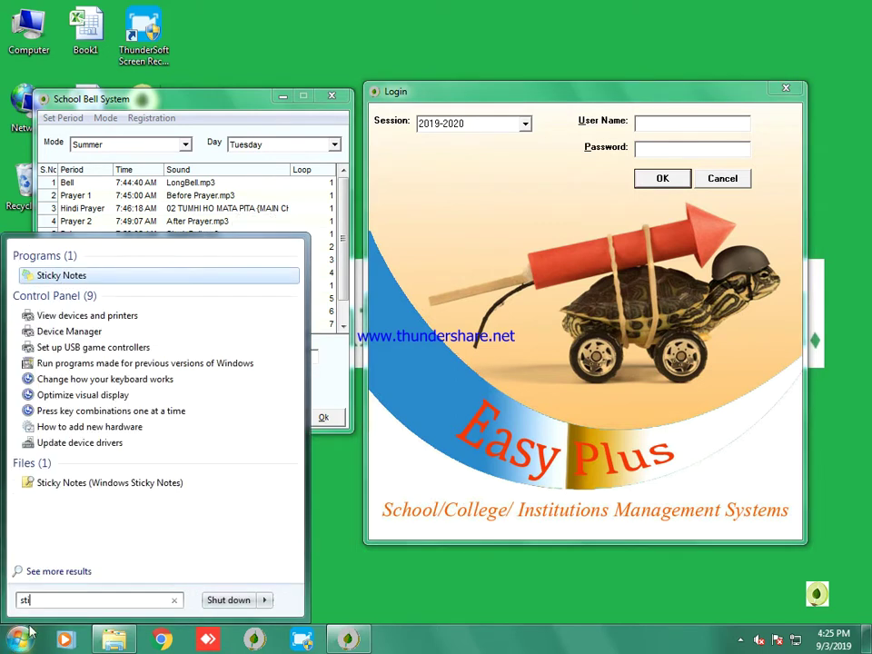
key("Return")
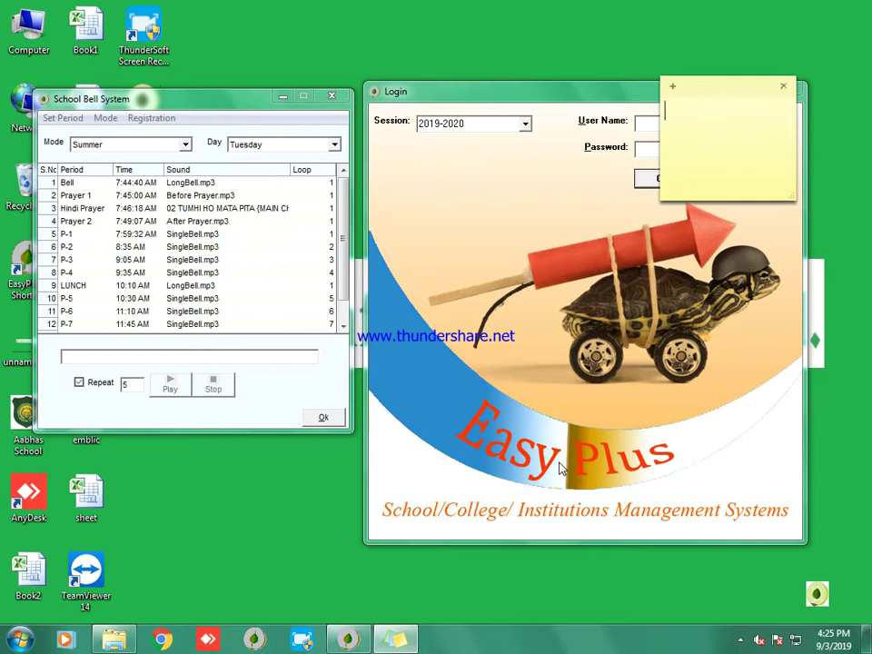
type("User Name admin")
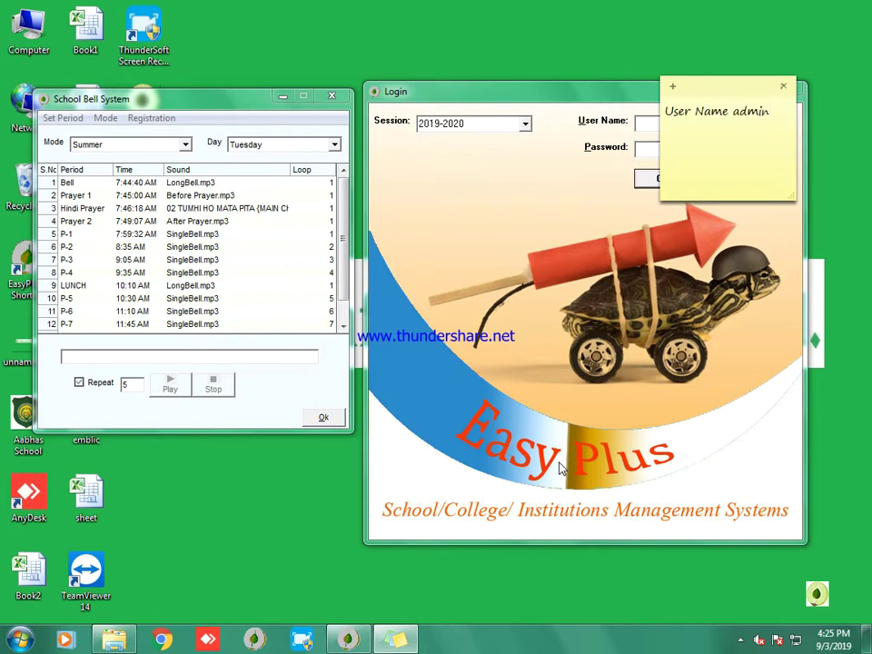
key("Left")
key("Left")
key("Left")
key("Left")
key("Left")
key("Left")
type("-")
key("End")
type("Passwqord")
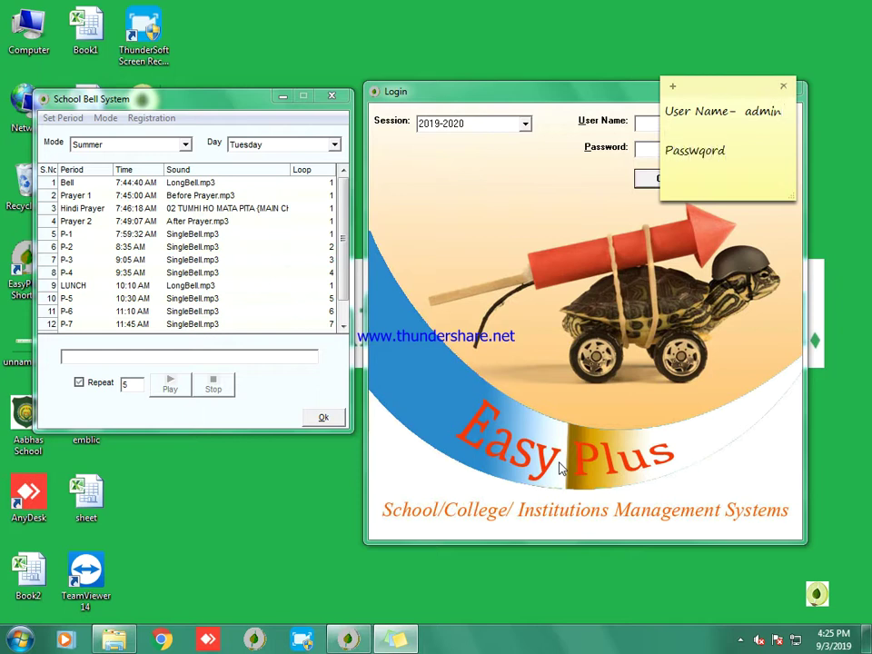
key("BackSpace")
key("BackSpace")
key("BackSpace")
key("BackSpace")
type("ord - admin")
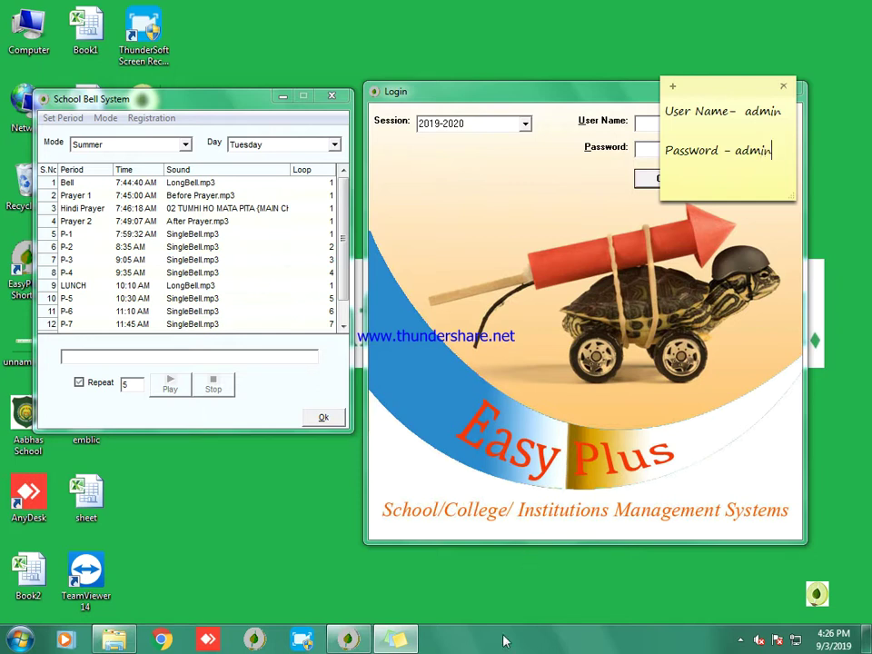
left_click(553, 487)
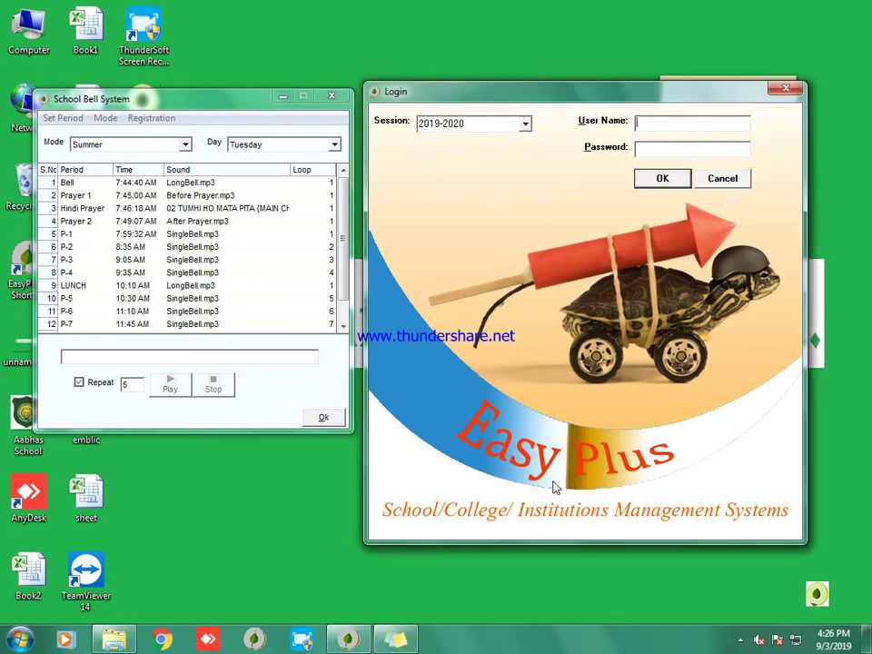
Step: Log in as the administrator and open the validated Registration/License details
left_click(693, 124)
type("admin")
key("Return")
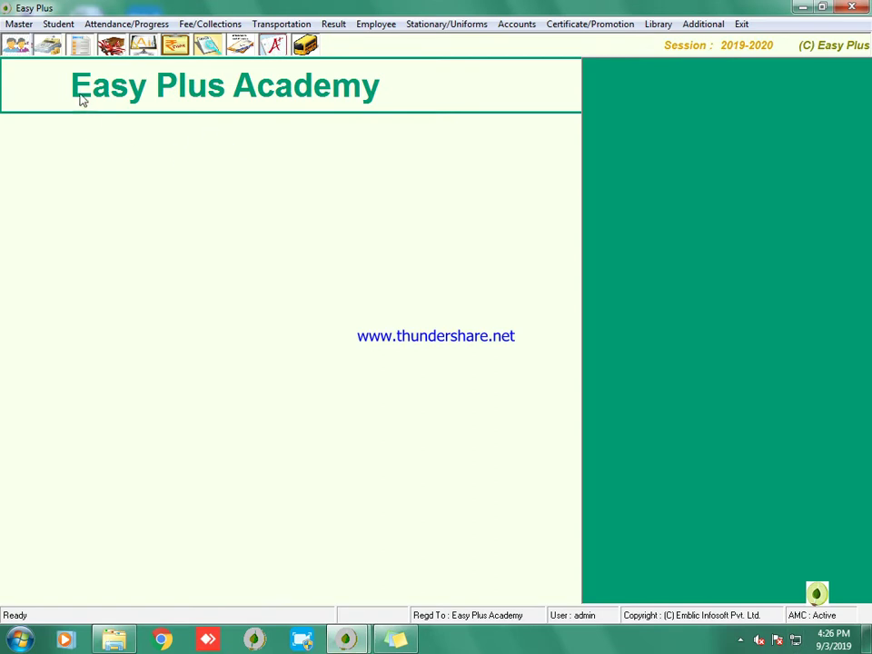
left_click(719, 26)
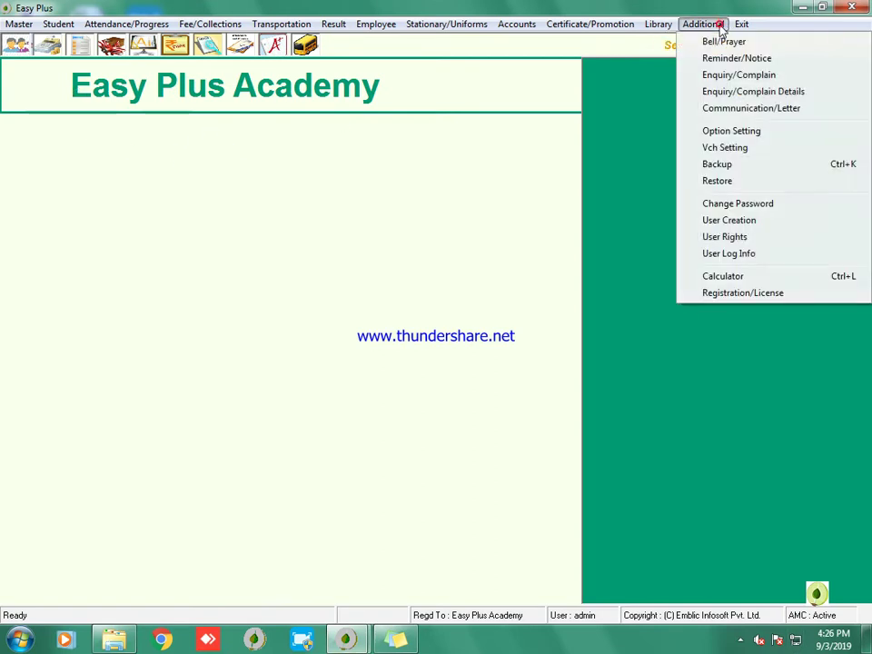
left_click(712, 293)
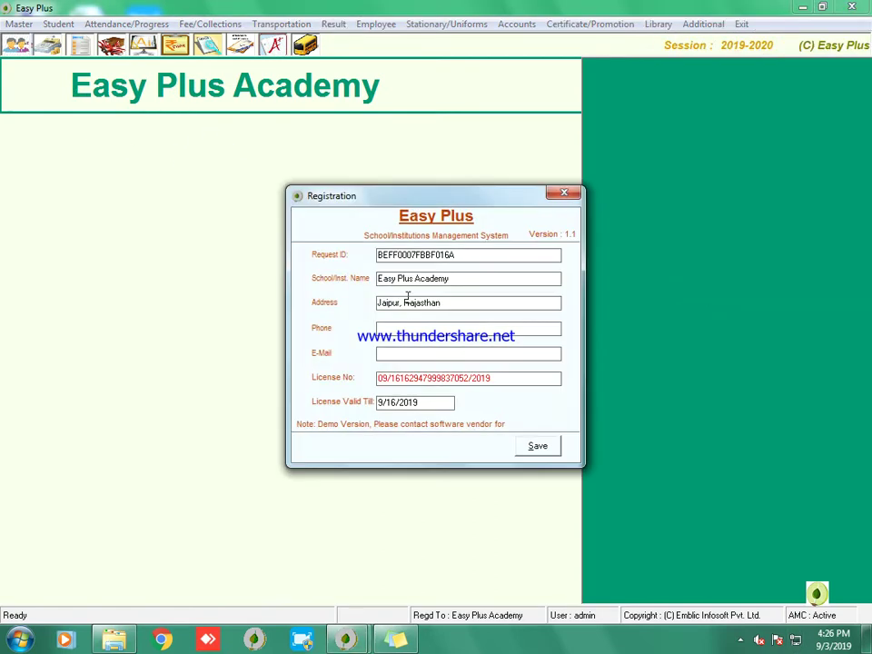
left_click(491, 382)
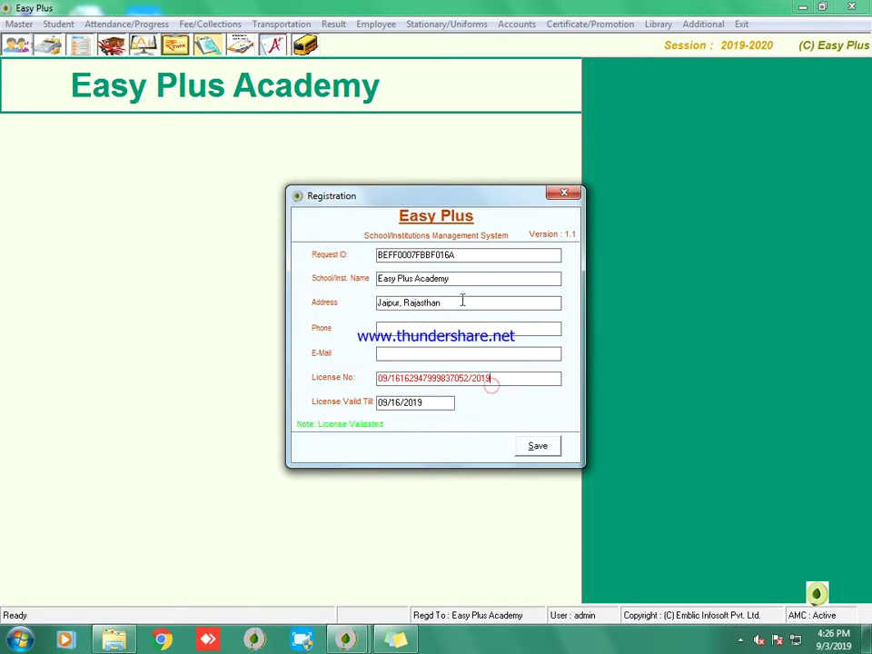
Step: Change the school name to 'Easy Plus Sr. Sec. Academy' and save the registration
left_click_drag(414, 284, 505, 284)
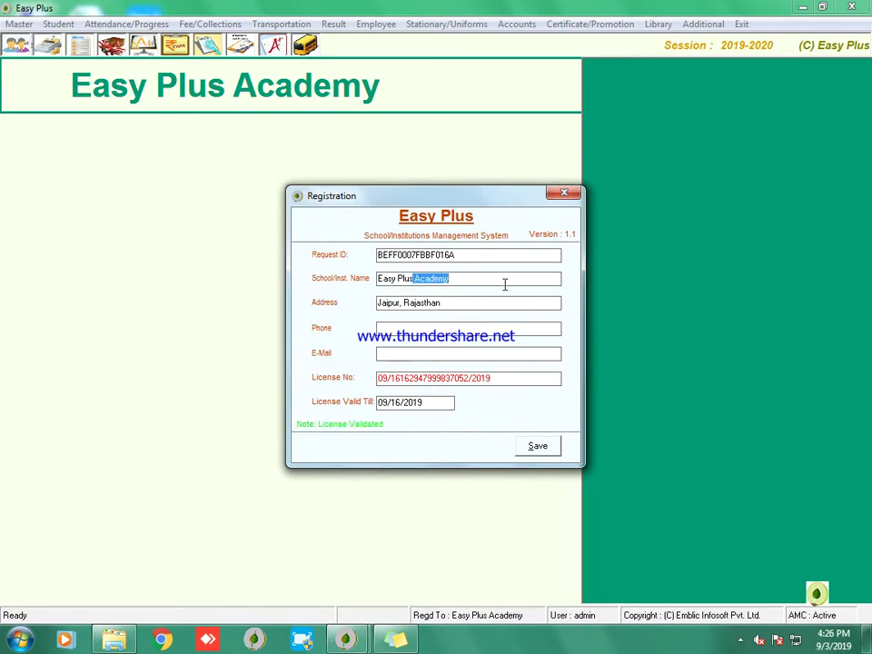
key("BackSpace")
type("sR")
type(". Sec. ")
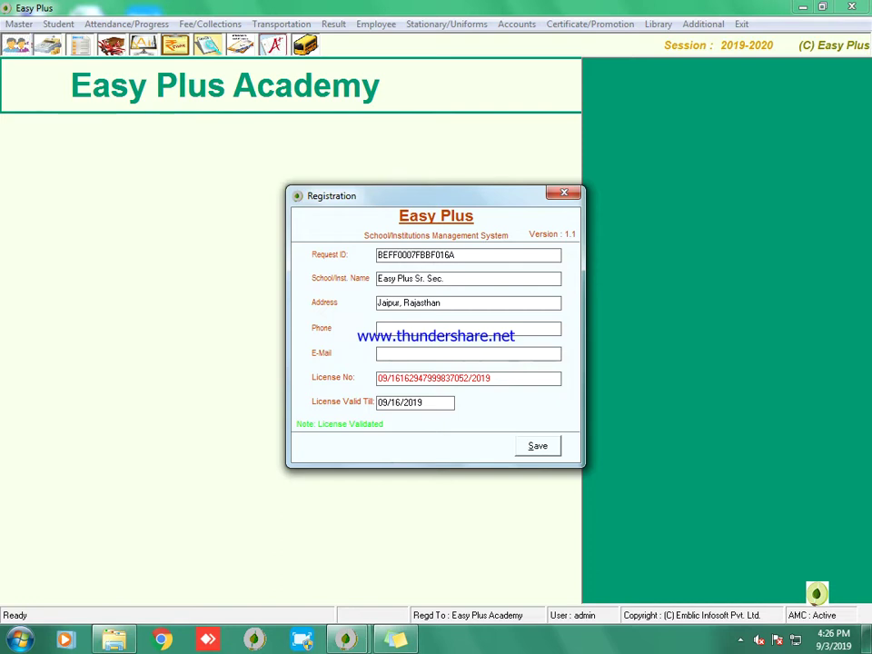
type("Academy")
left_click(531, 447)
left_click(488, 366)
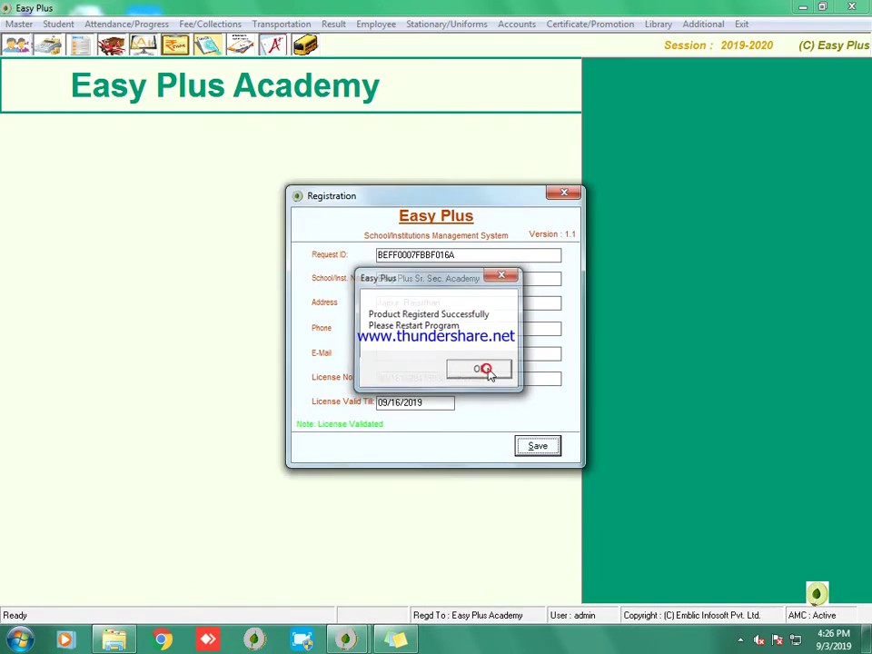
left_click(562, 194)
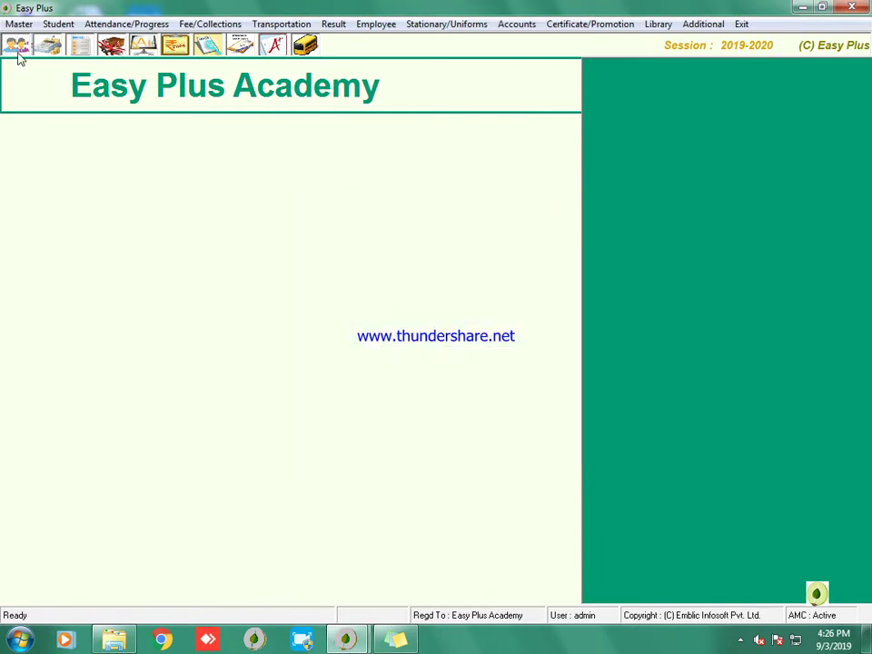
Step: Open the Institution Details form in edit mode and start choosing a logo image
left_click(19, 23)
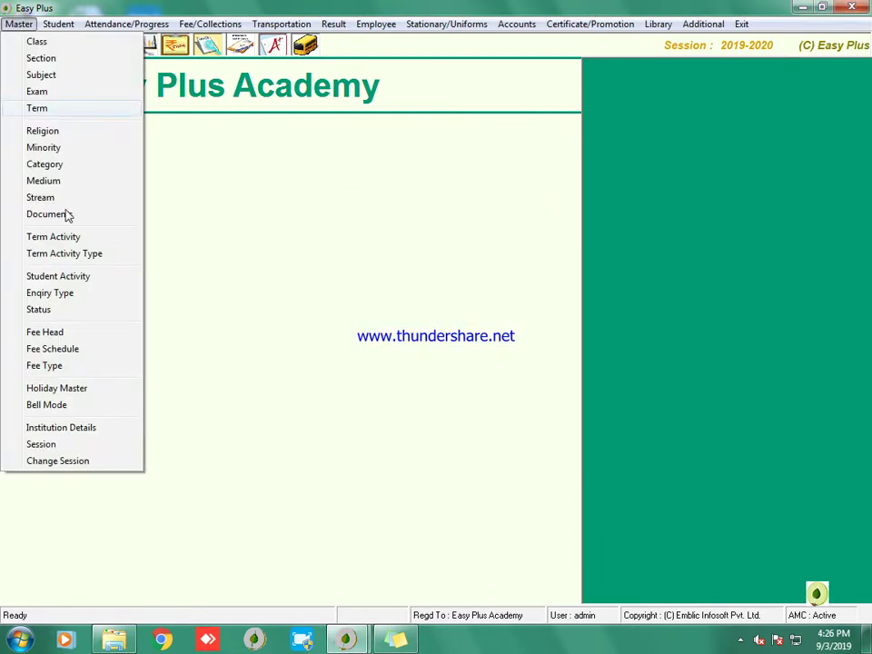
left_click(98, 429)
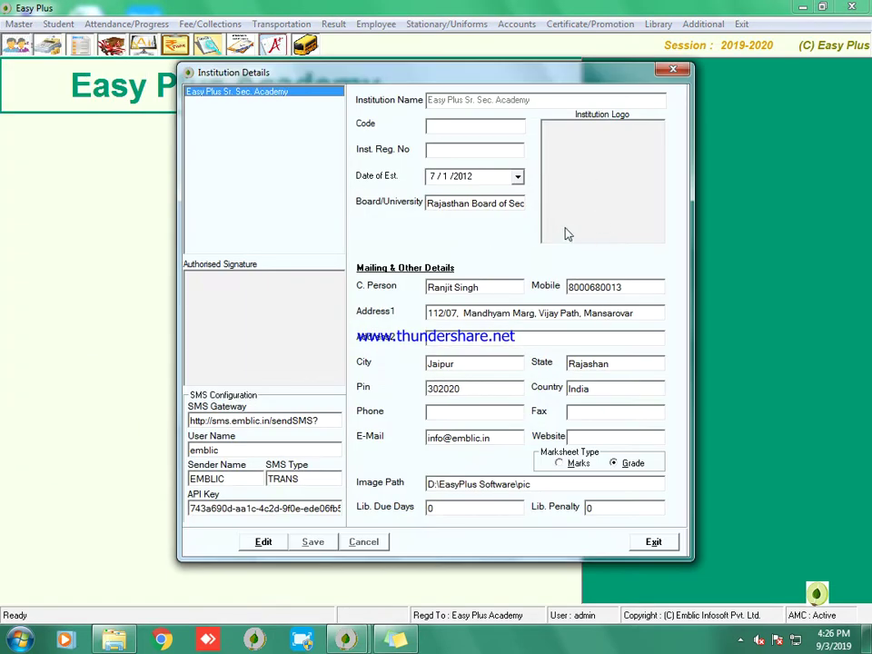
left_click(282, 544)
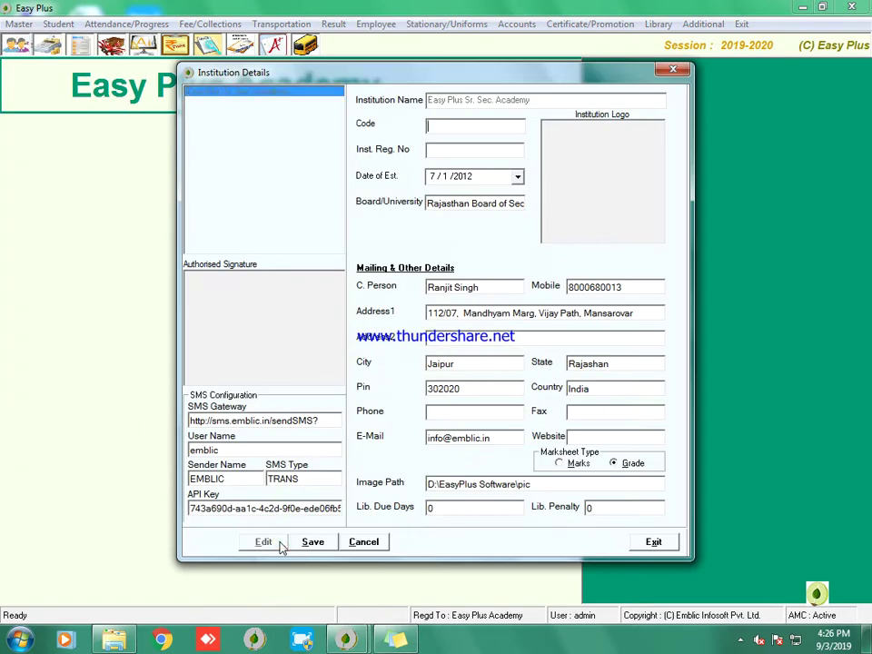
left_click(609, 192)
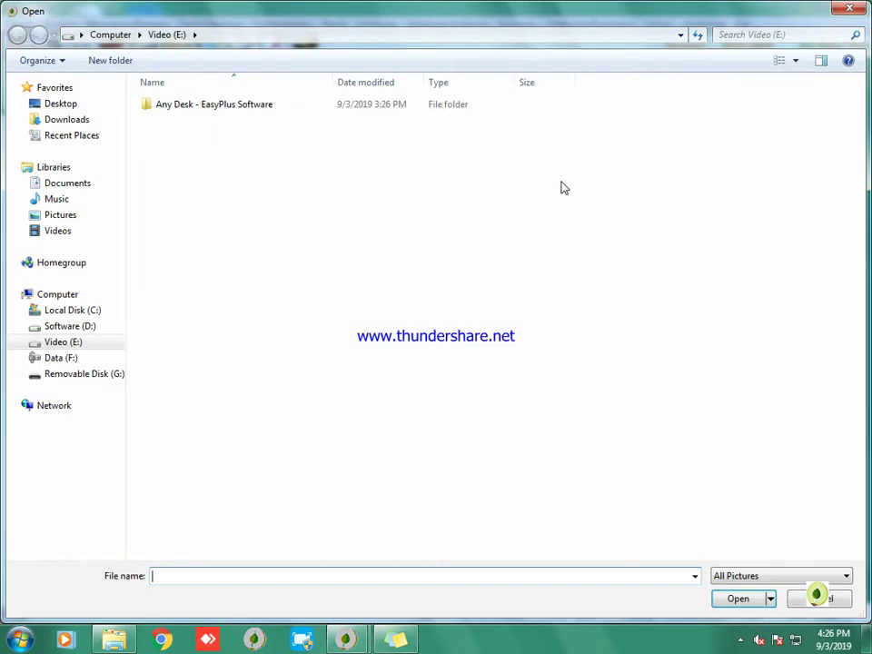
left_click(849, 7)
left_click(608, 145)
Step: Browse to the Desktop and load the Aabhas School image as the institution logo
left_click(72, 121)
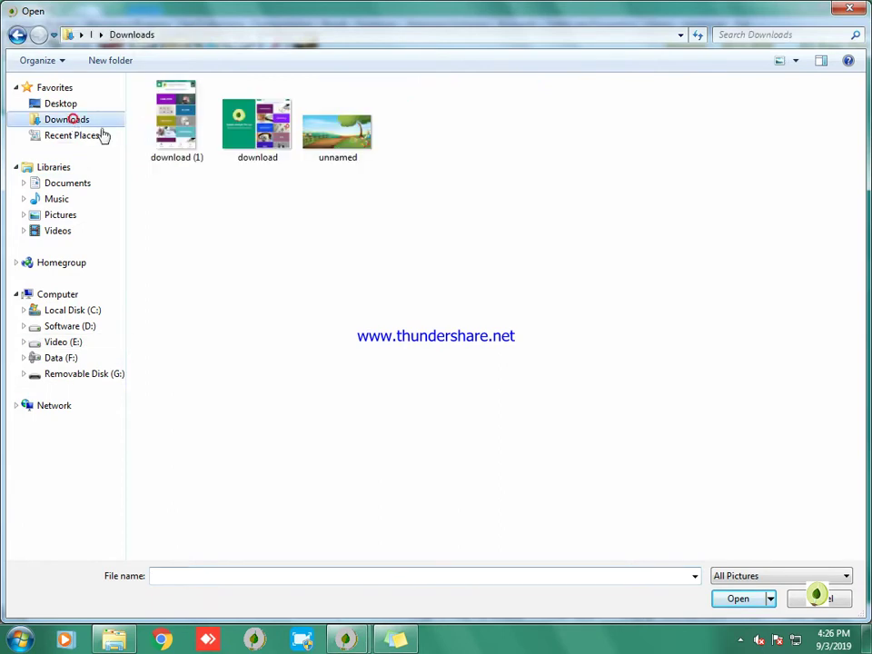
left_click(66, 215)
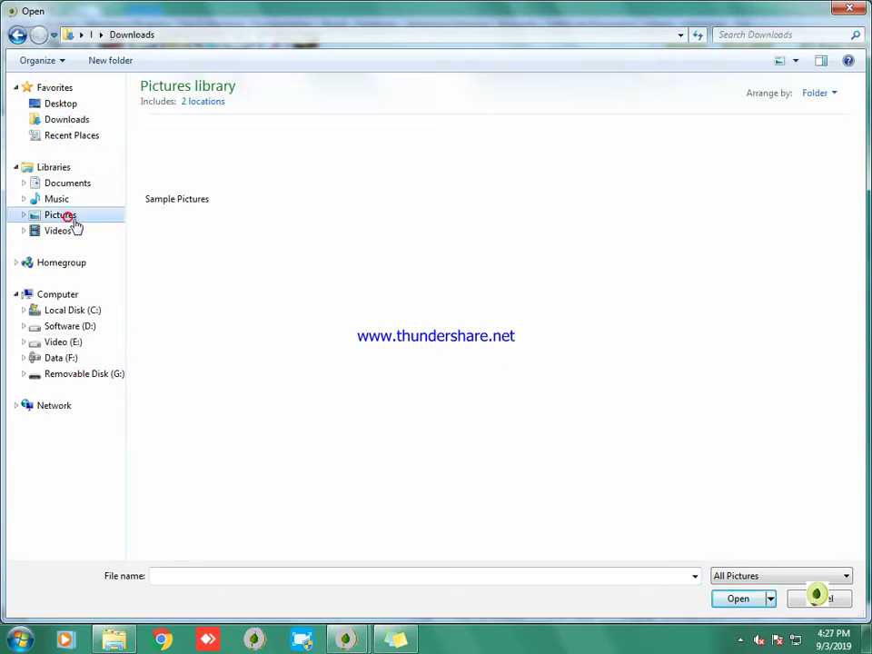
left_click(69, 125)
left_click(61, 104)
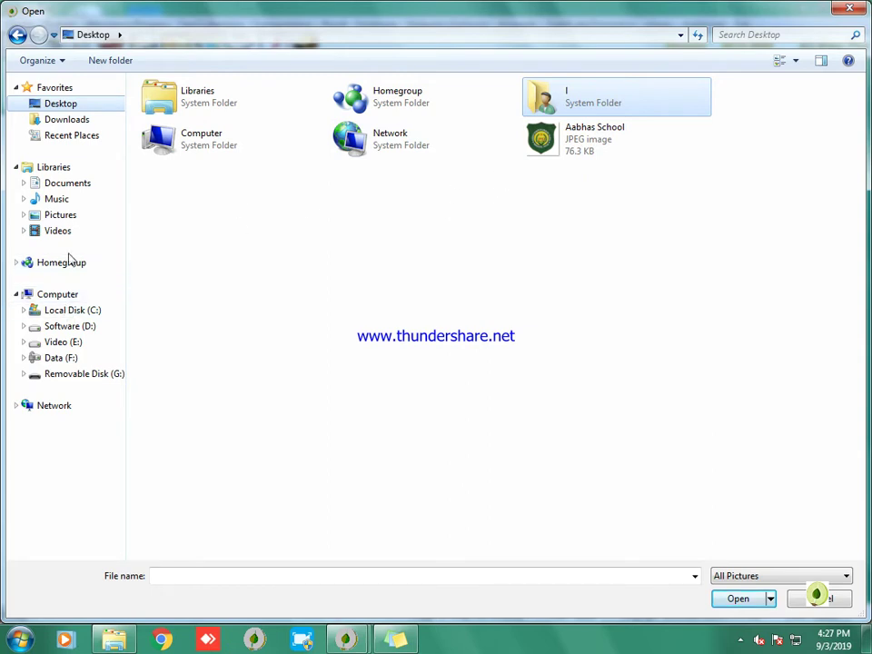
left_click(61, 217)
left_click(61, 232)
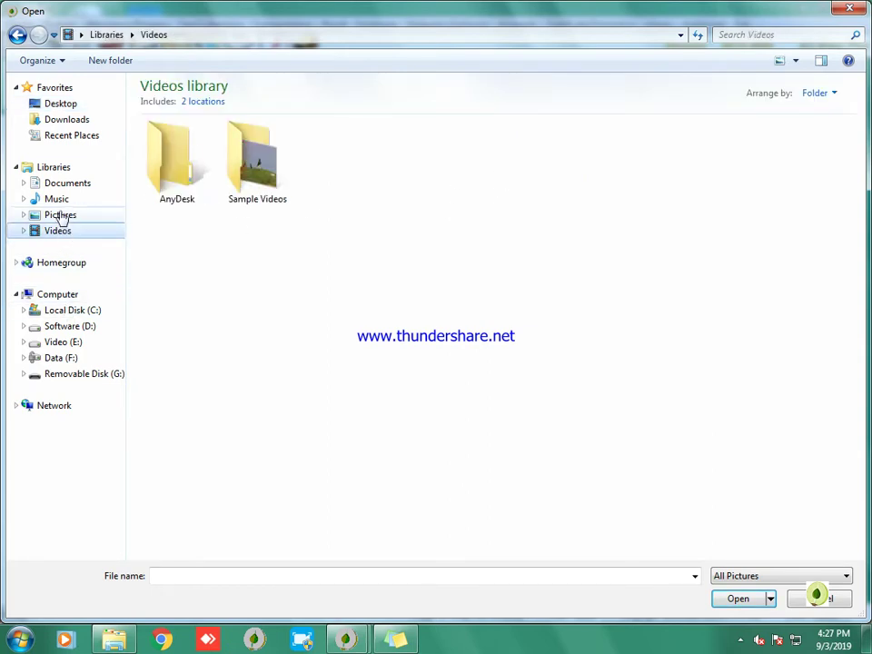
left_click(59, 217)
left_click(66, 119)
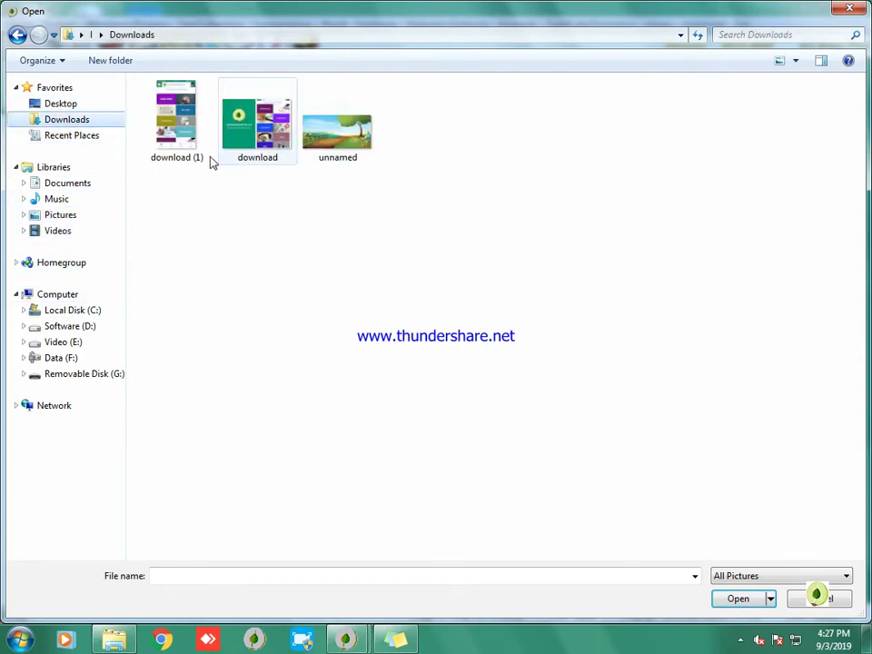
left_click(83, 105)
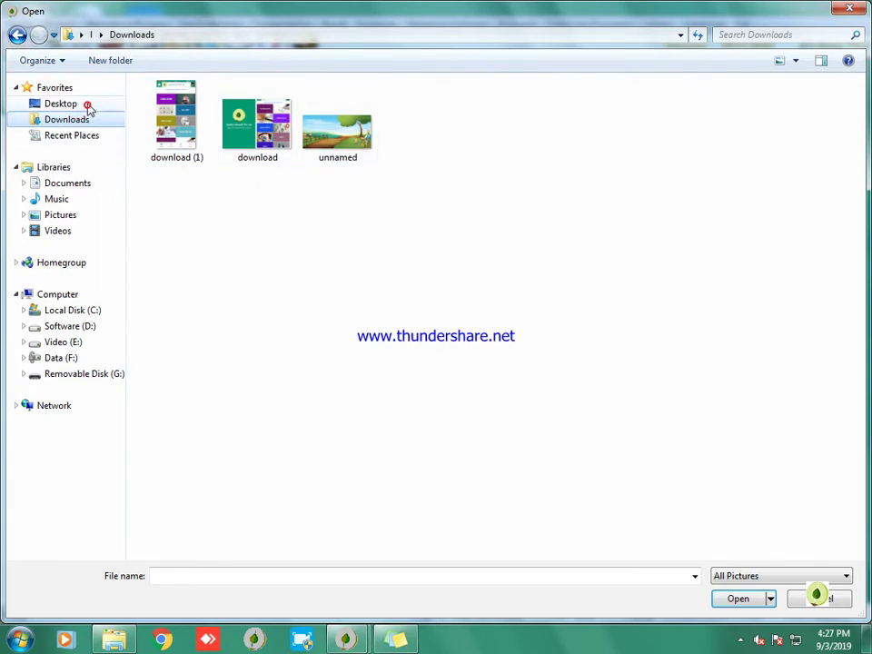
left_click(611, 128)
double_click(610, 128)
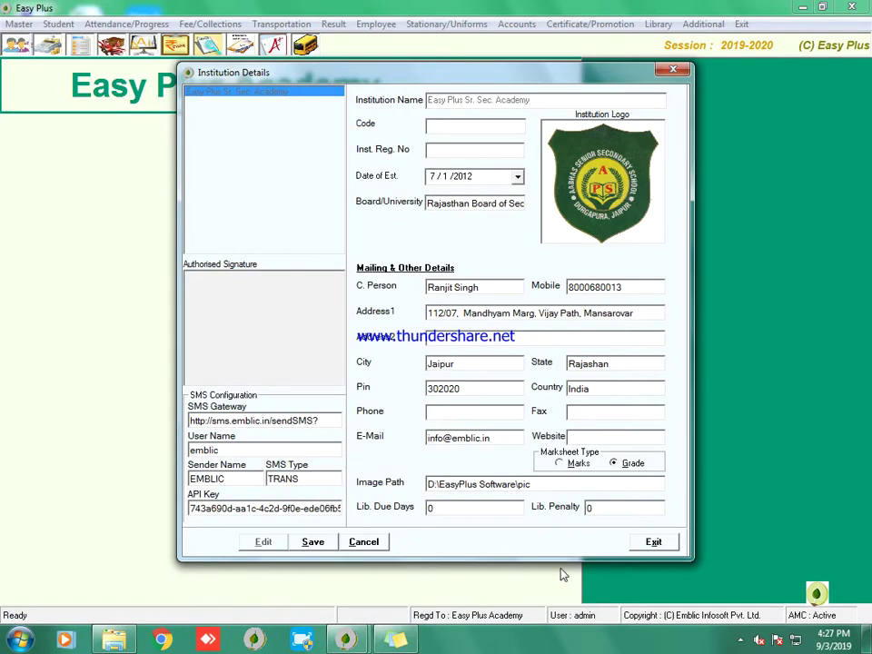
Step: Save the details with the new logo, then replace the contact person with 'School Owner Name'
left_click(312, 541)
left_click(382, 365)
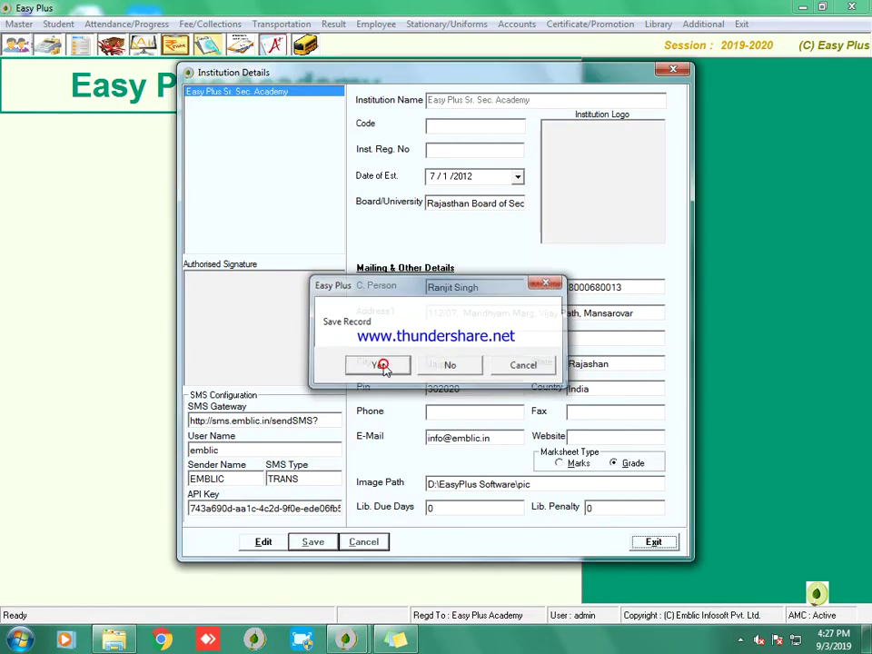
left_click(261, 543)
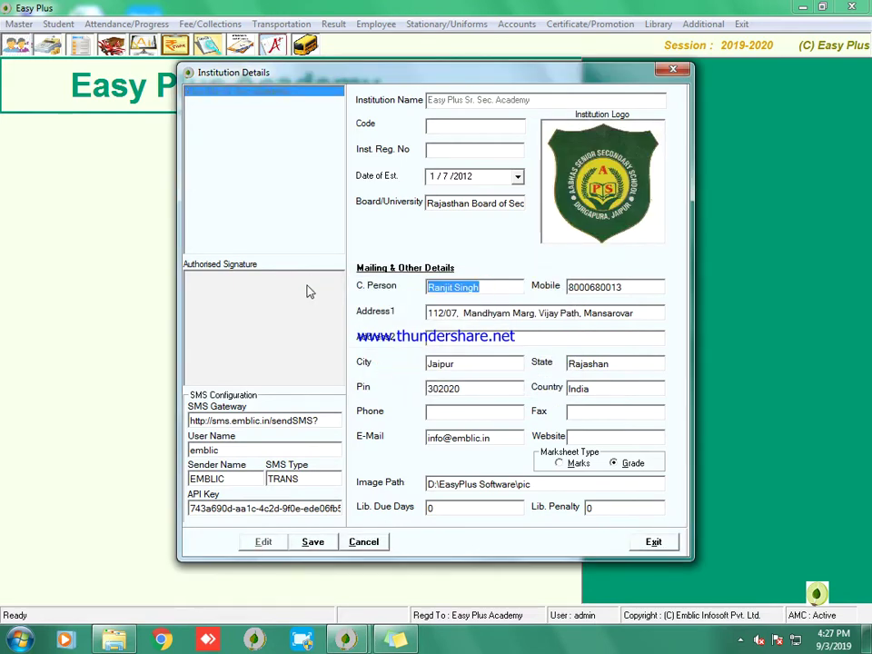
type("School Ow")
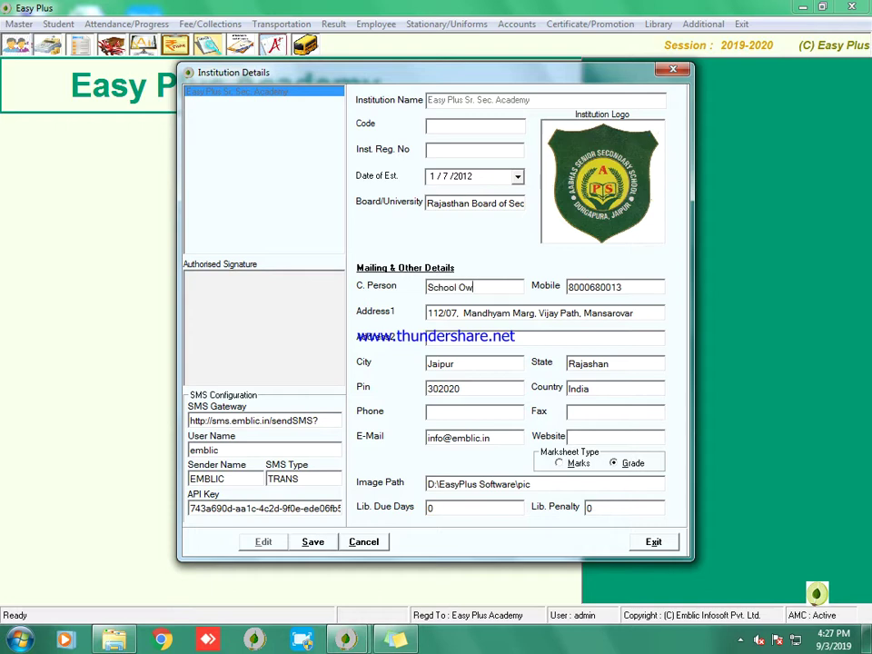
type("ner Name")
Step: Replace the mobile number and Address1 with 'School Mobile Number' and a school address placeholder
left_click(647, 287)
type("School Mobil")
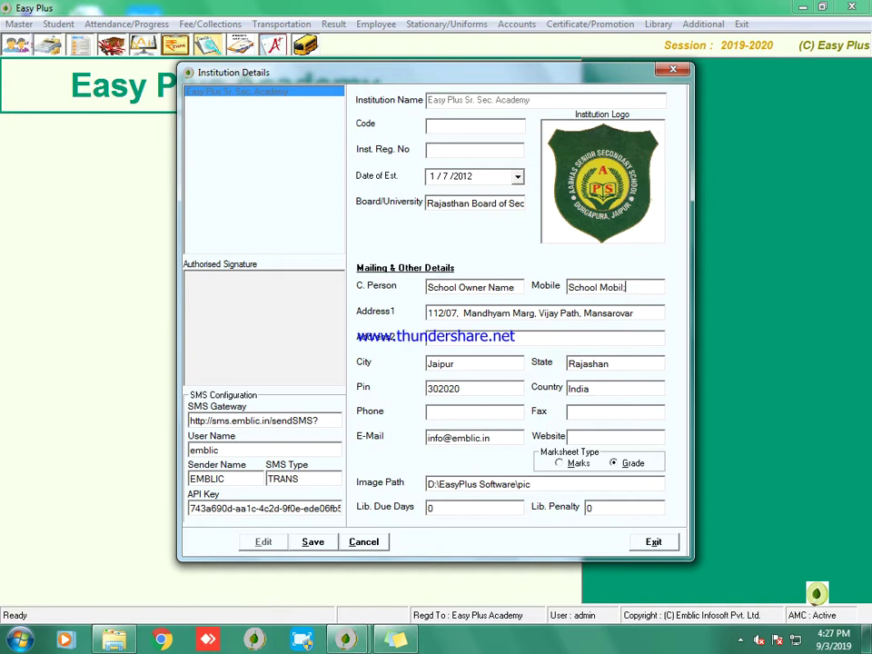
type("e Number")
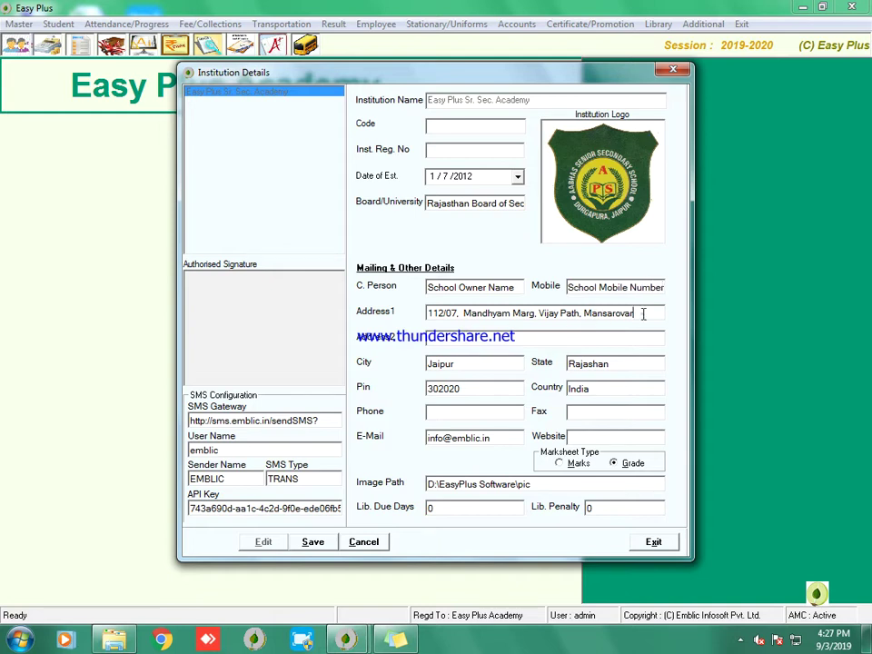
left_click_drag(644, 316, 390, 275)
type("A")
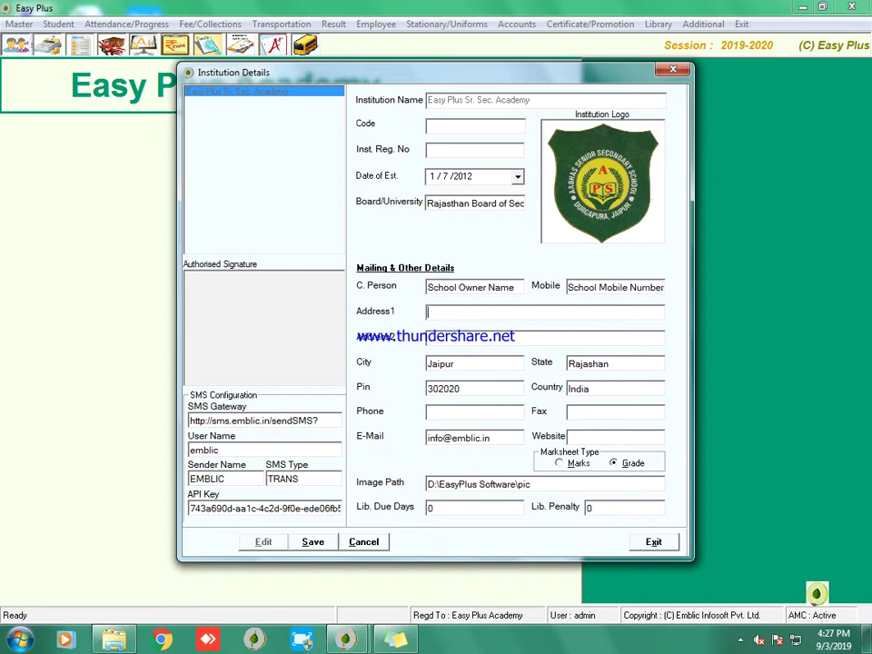
type("chool Ad")
type("dre")
type("Compl")
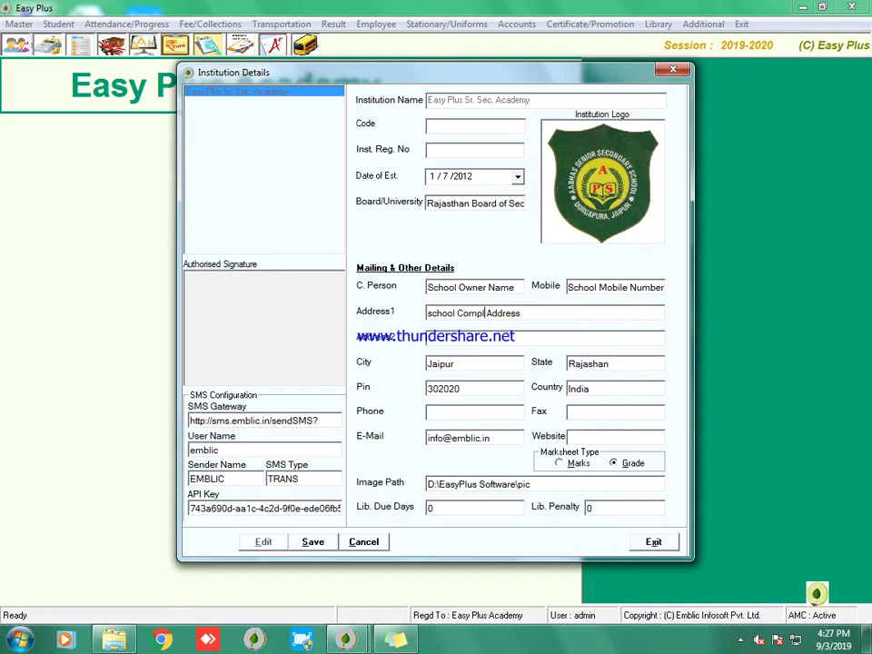
type("ete")
Step: Replace City, State and Pin with placeholder text and select the Image Path text
left_click_drag(465, 364, 350, 368)
type("City")
left_click_drag(632, 362, 492, 362)
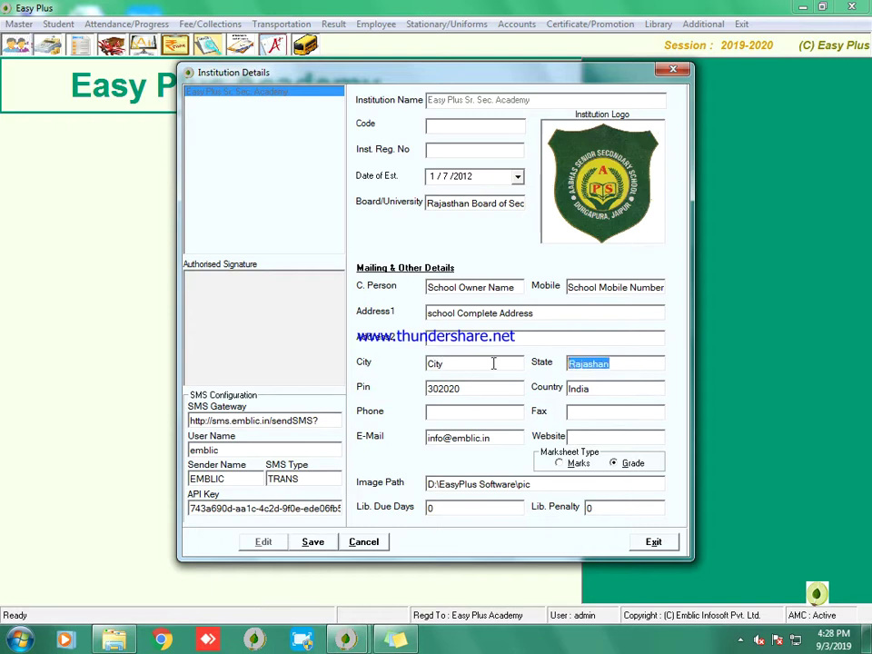
type("State")
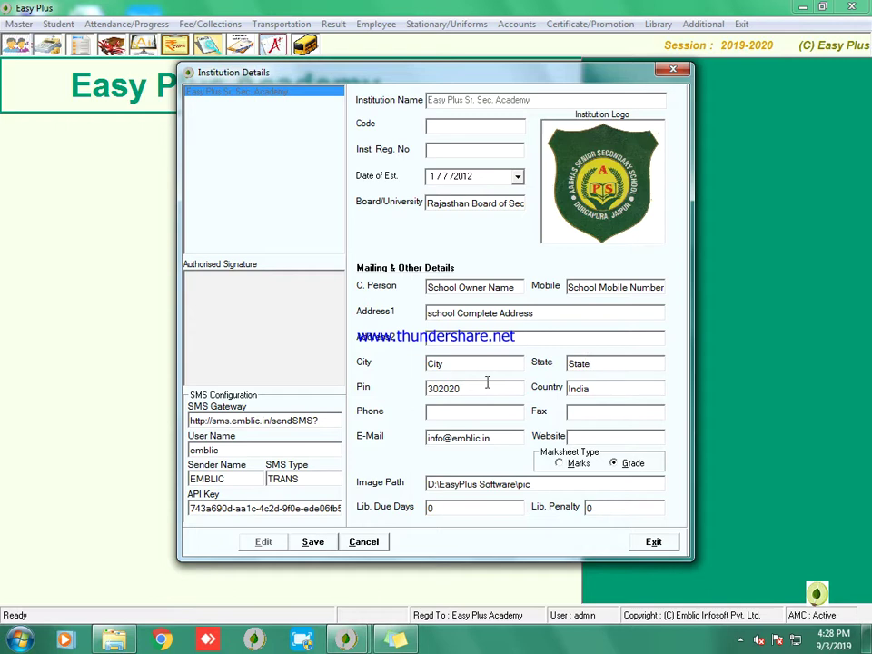
left_click_drag(474, 388, 357, 394)
type("Pincode")
left_click_drag(533, 484, 427, 484)
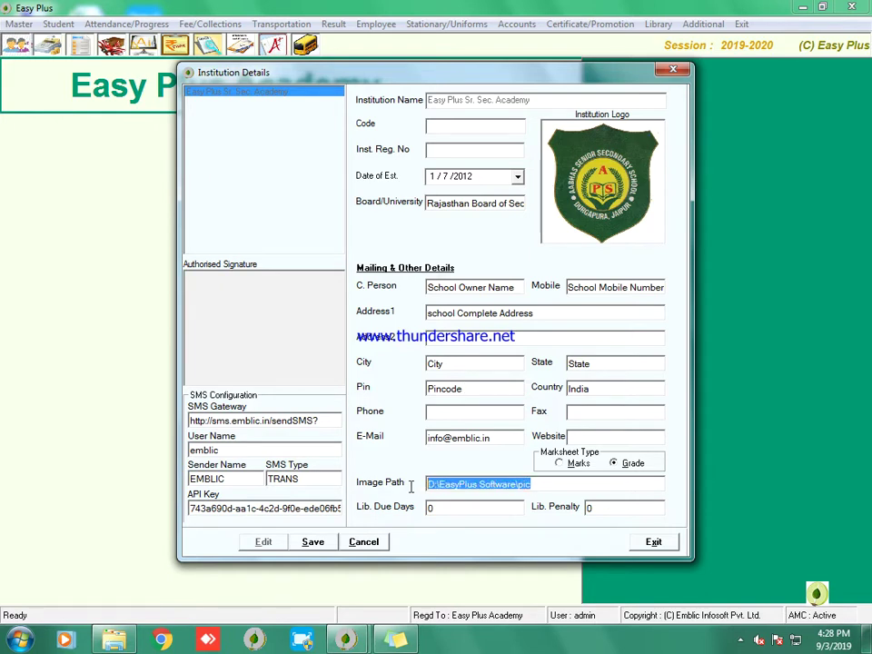
Step: Clear the Image Path and copy the F:\Easy Plus Software\pic folder path from Explorer
key("BackSpace")
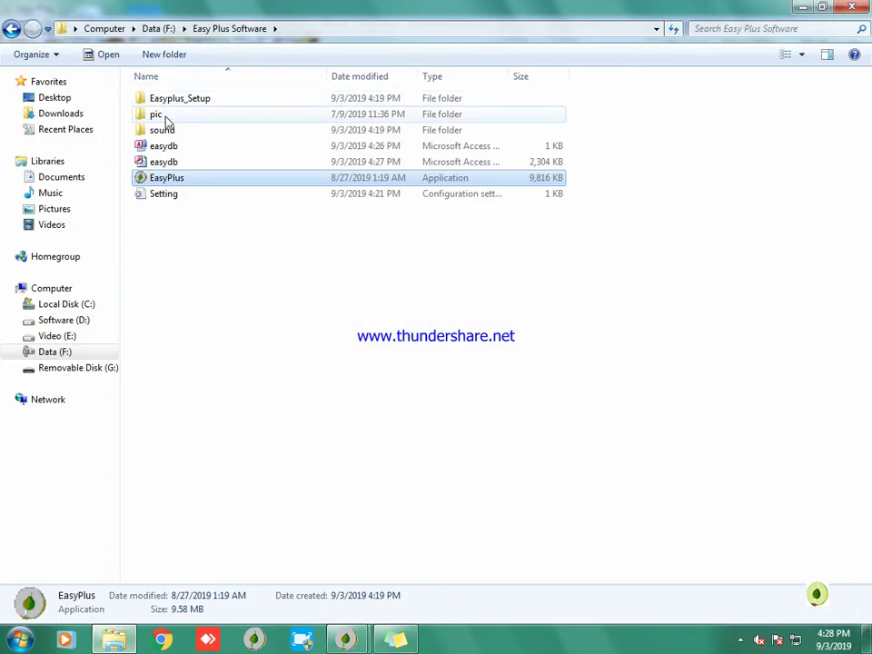
left_click(163, 117)
double_click(180, 118)
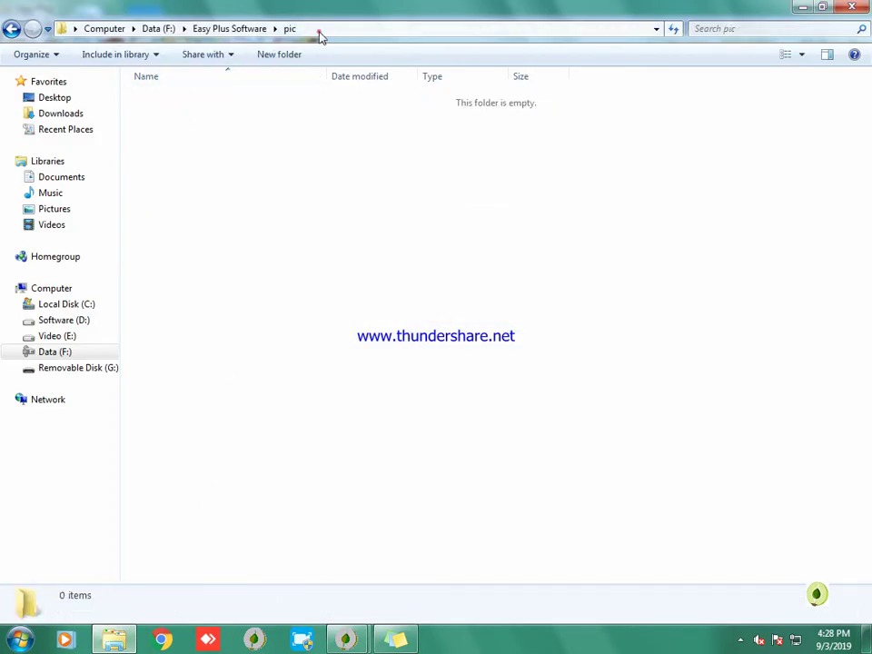
left_click(320, 31)
key("ctrl+c")
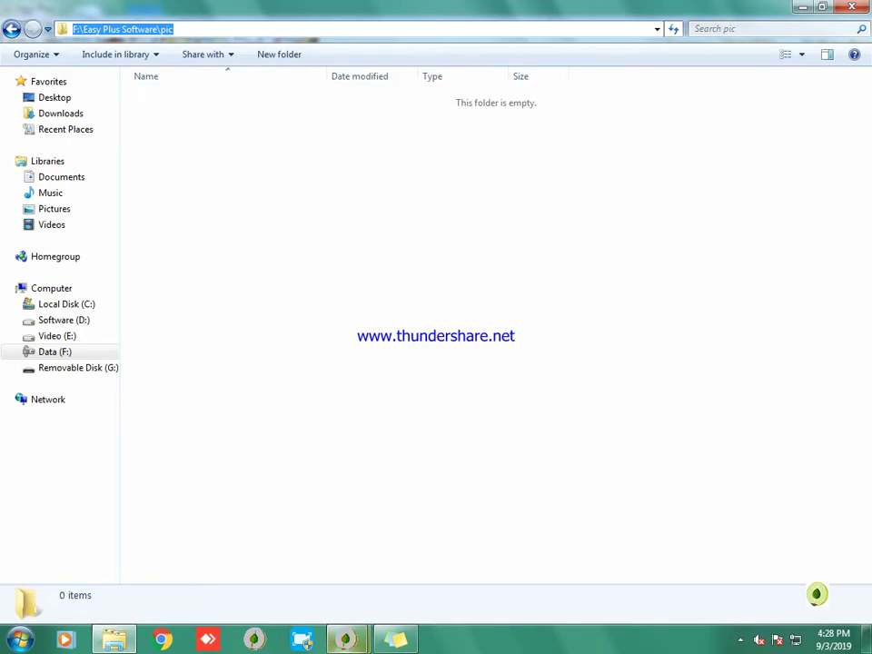
left_click(345, 639)
left_click(391, 572)
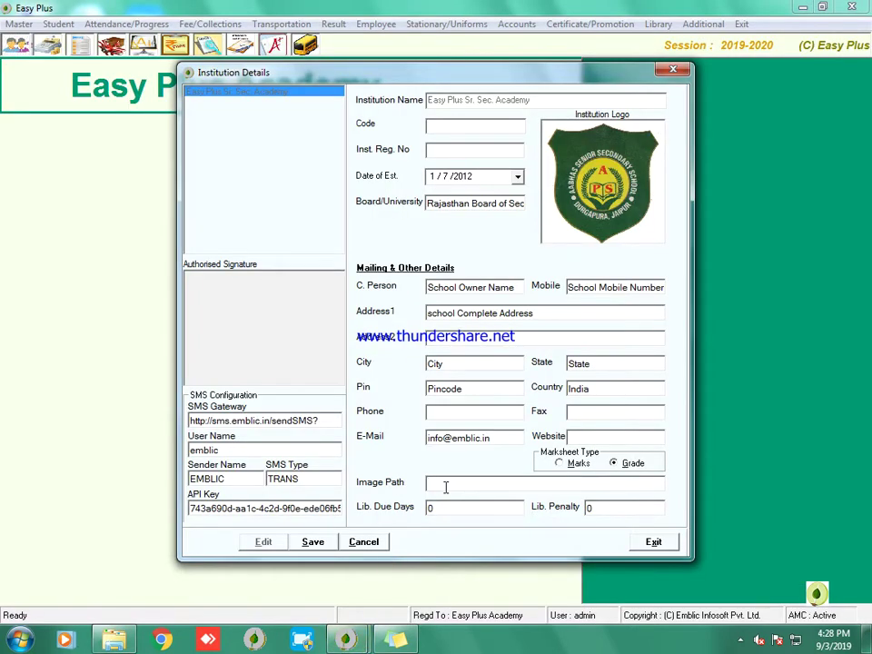
Step: Set Image Path to F:\Easy Plus Software\pic, save, and keep marksheet type as Grade
left_click(445, 487)
key("ctrl+v")
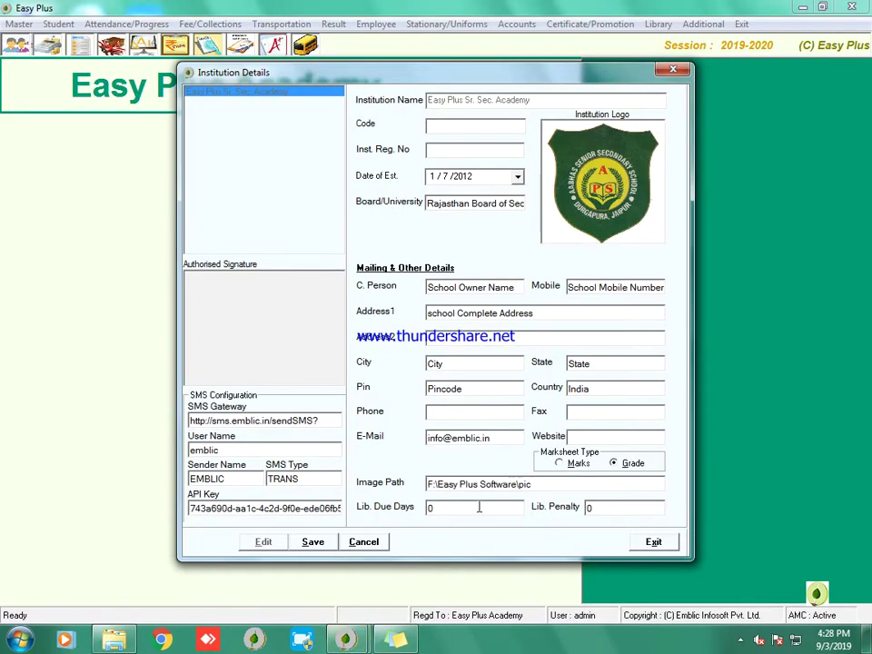
left_click(313, 542)
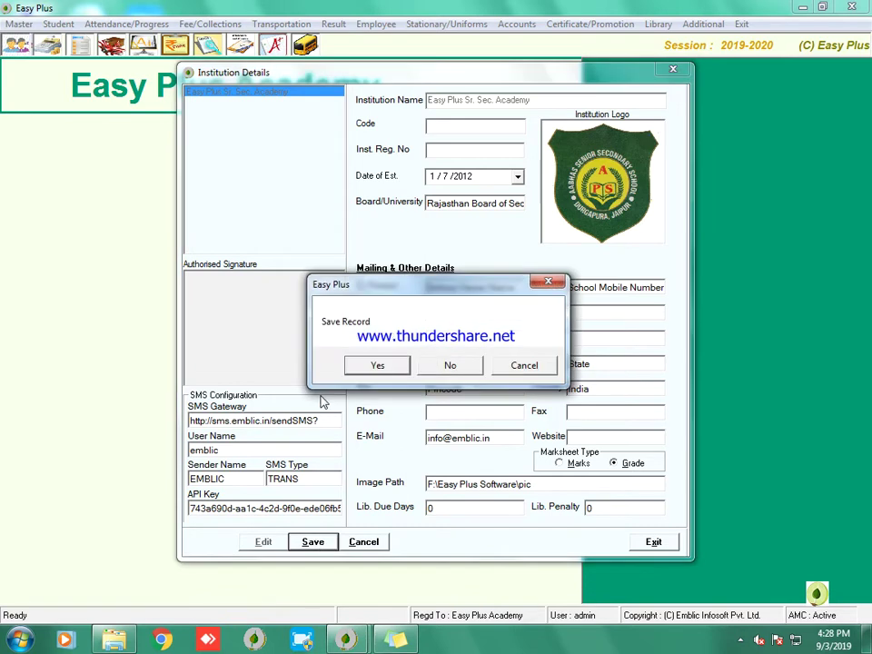
left_click(371, 366)
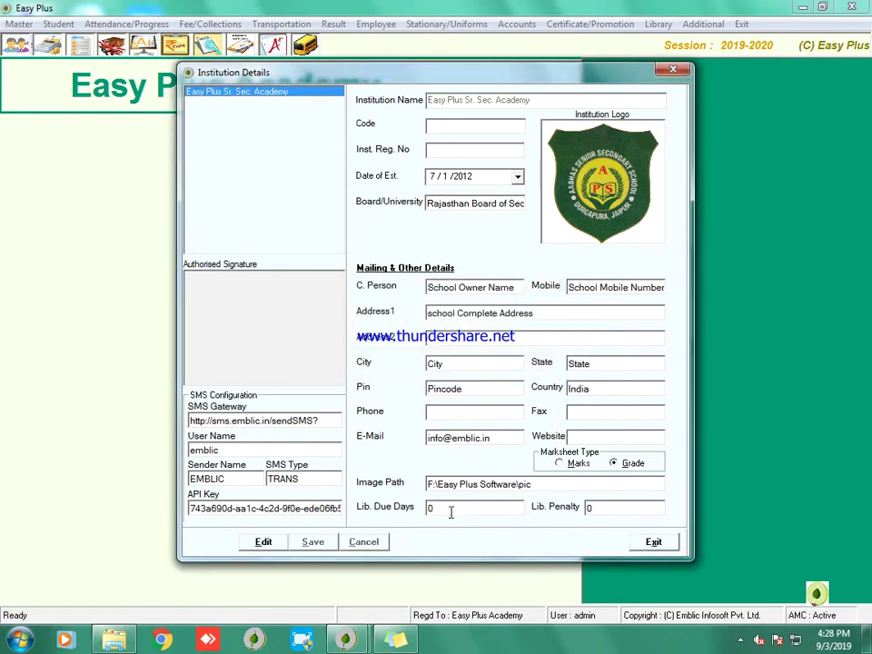
left_click(565, 463)
left_click(623, 465)
left_click(559, 463)
left_click(623, 465)
Step: Enter 'School Website' in the Website field
left_click(581, 437)
left_click(274, 542)
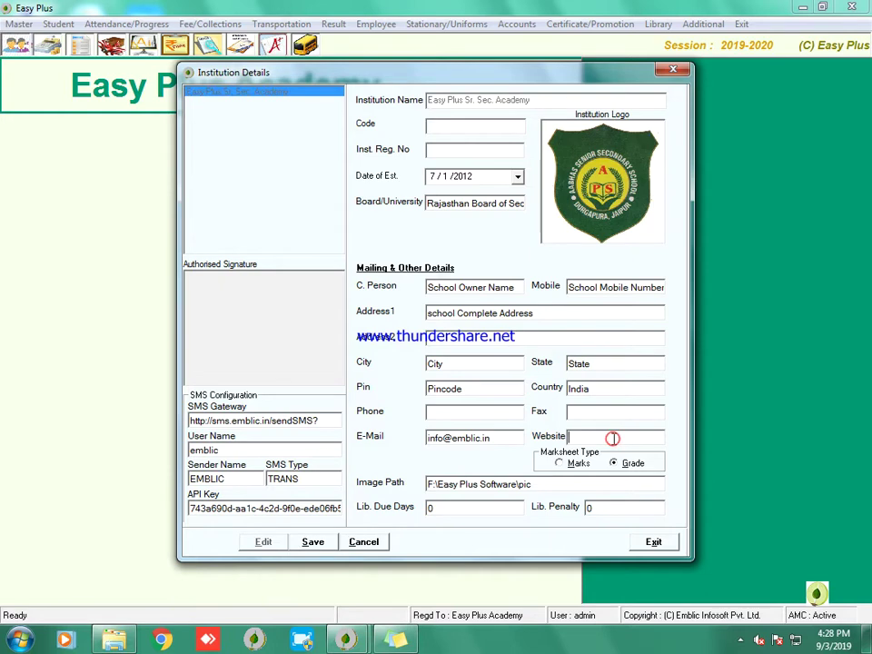
type("School Websi")
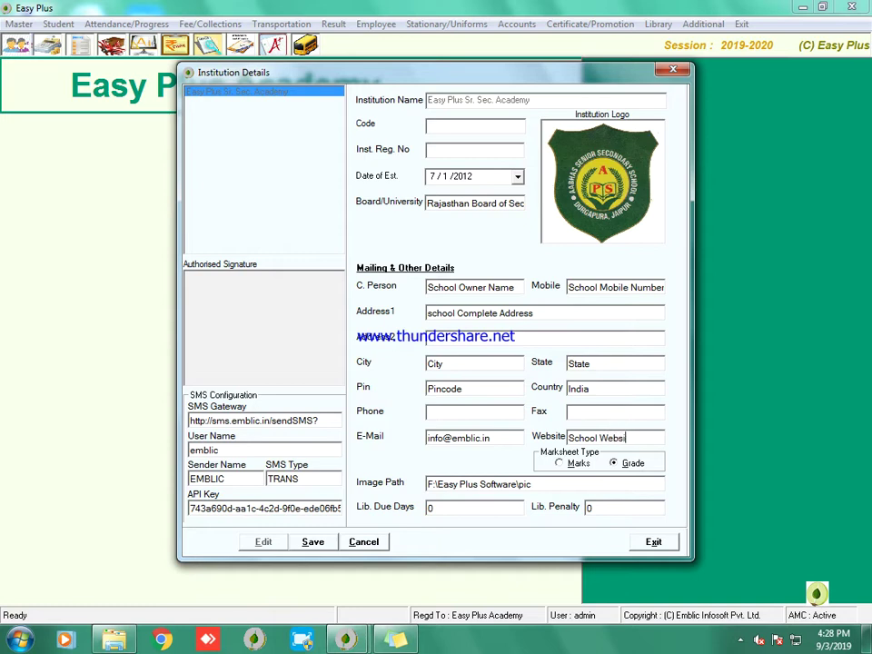
type("te")
Step: Save the institution record, then replace the SMS gateway address with 'Sms Url'
left_click(313, 543)
left_click(377, 364)
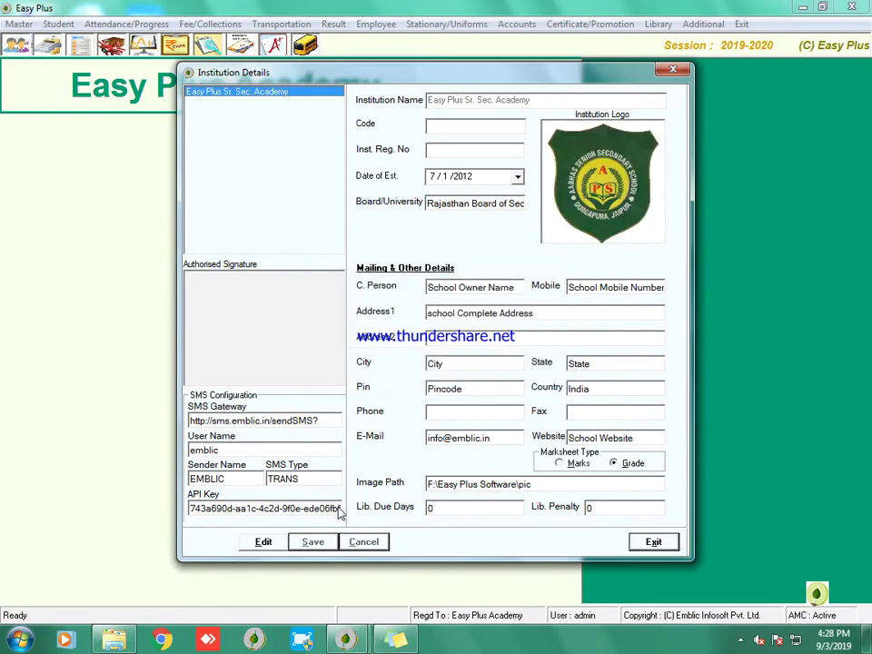
left_click(259, 544)
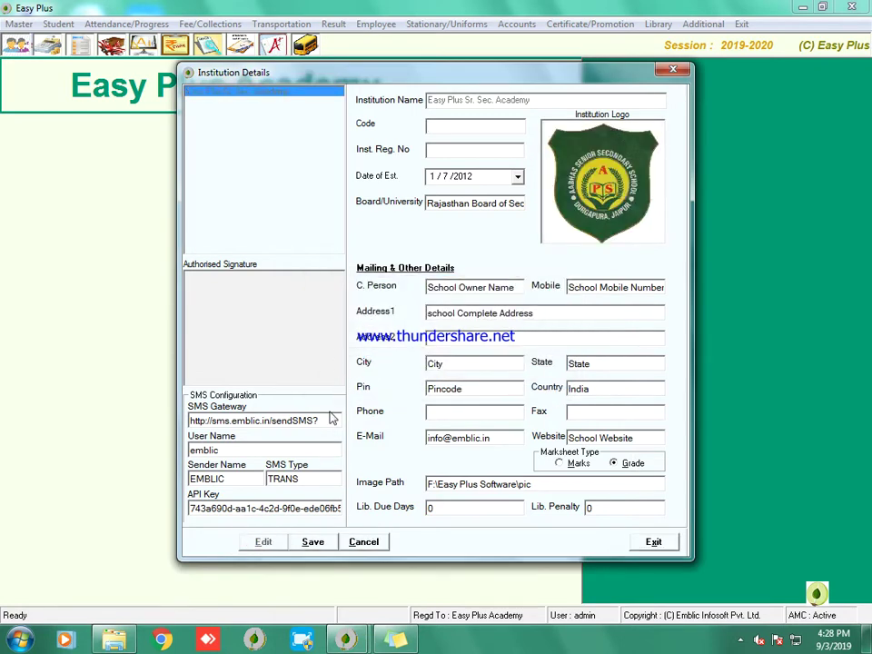
left_click_drag(329, 420, 160, 421)
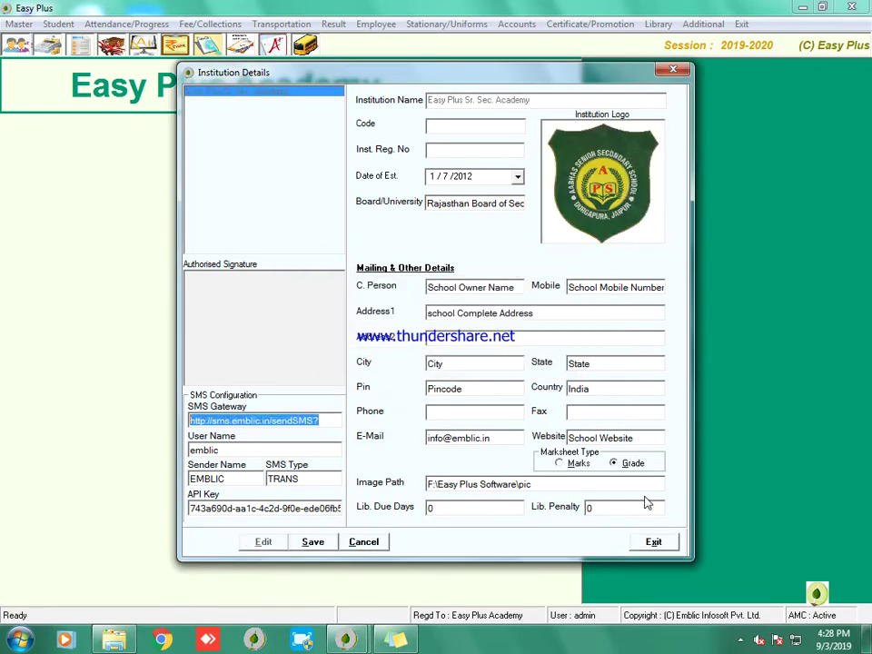
type("Sc")
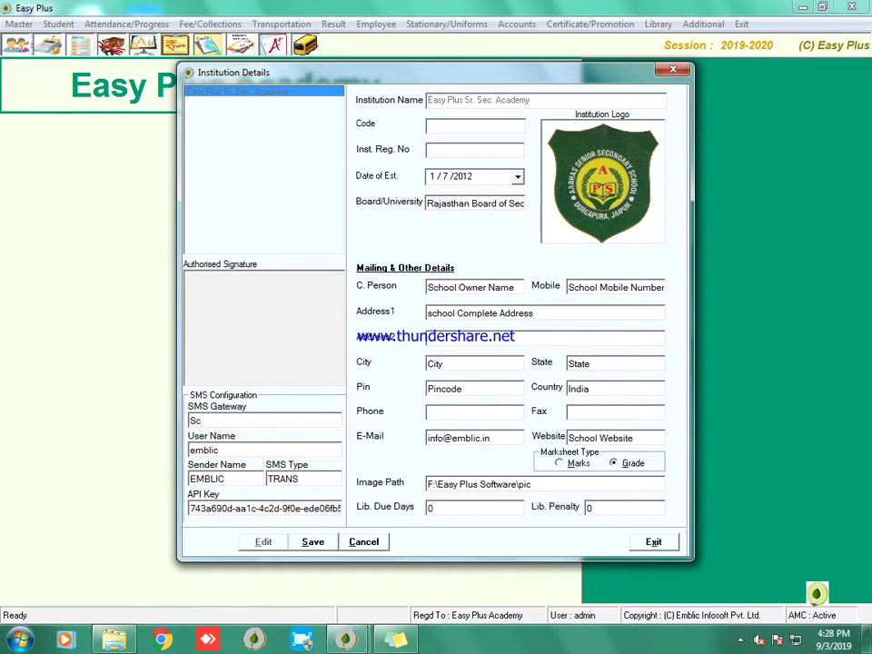
key("BackSpace")
key("BackSpace")
Step: Set SMS user name 'Username', sender 'Sender Name' and API key 'BULK SMS Gateway'
key("Tab")
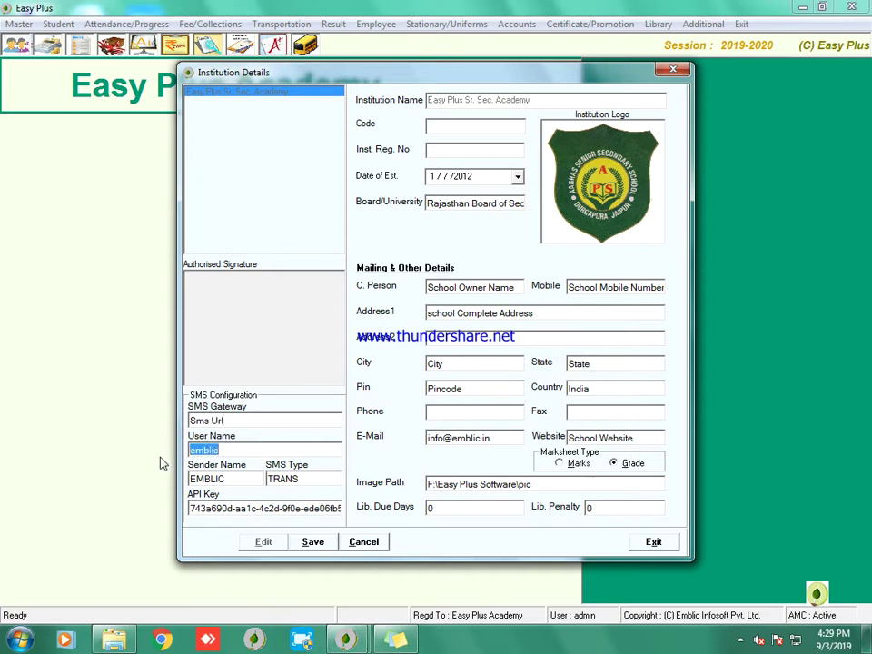
type("Username")
key("Tab")
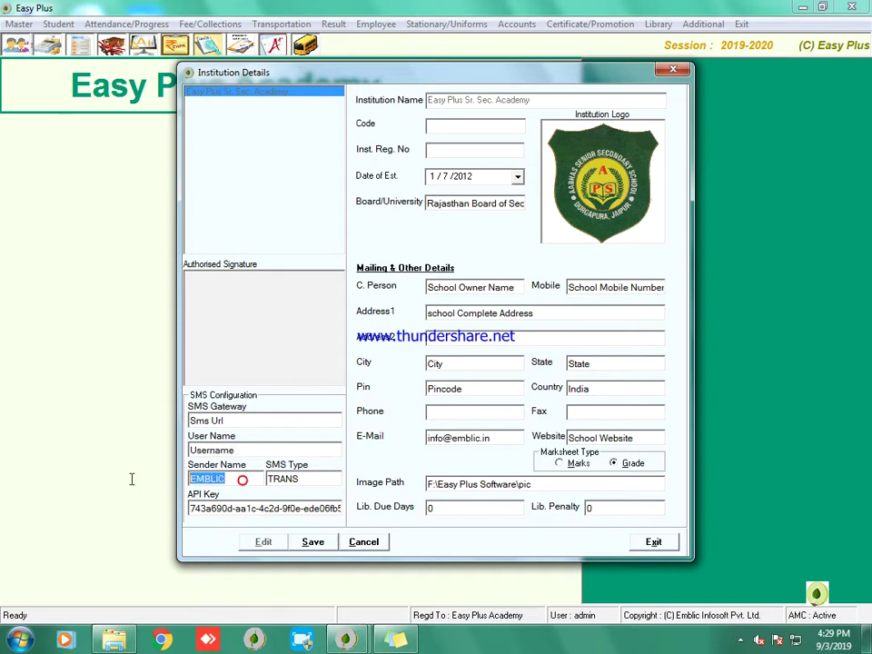
type("Sen")
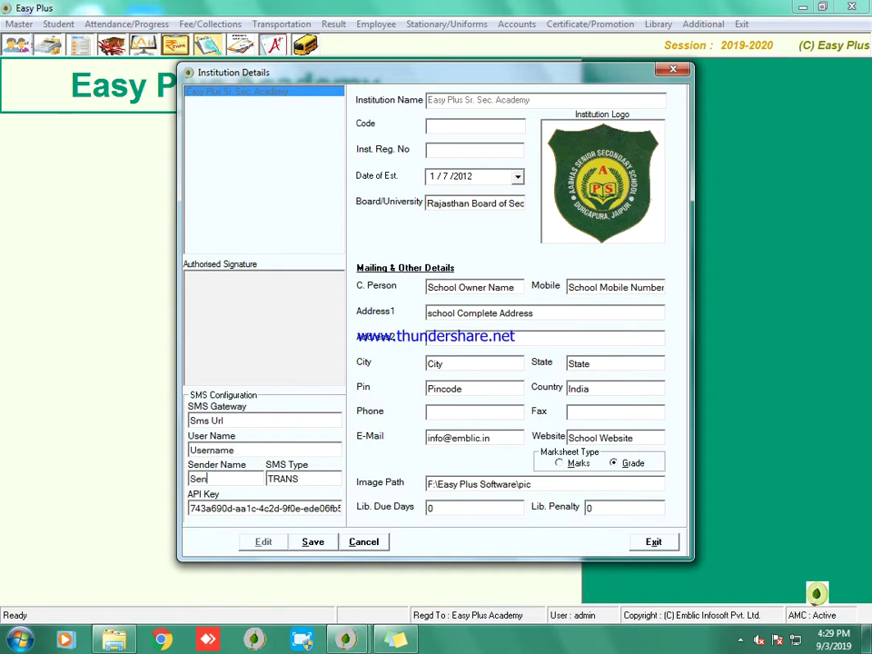
type("der Name")
left_click_drag(192, 511, 491, 509)
key("BackSpace")
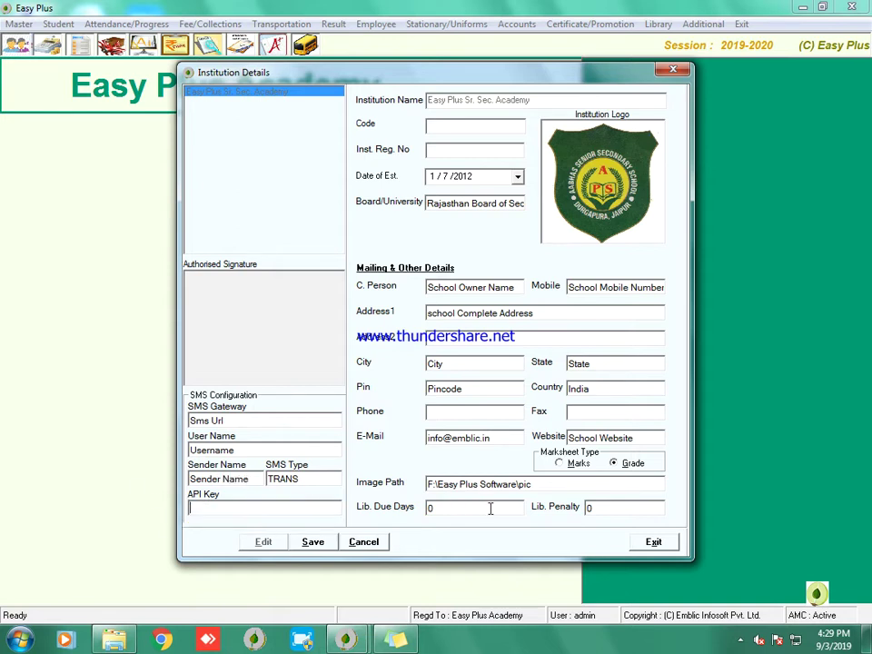
type("SMS")
key("BackSpace")
key("BackSpace")
key("BackSpace")
type("BULK SMS Gateway")
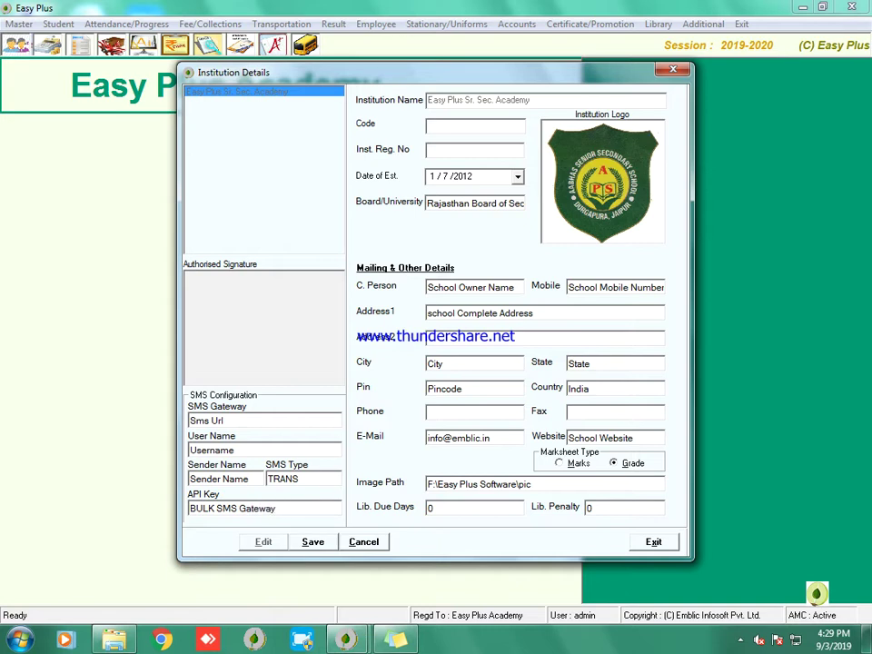
left_click(395, 639)
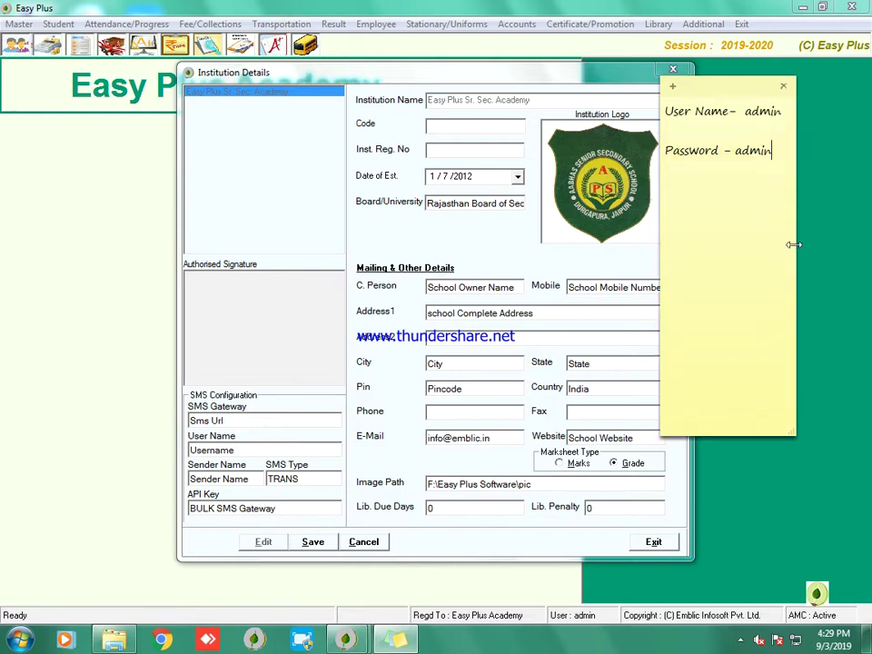
Step: Add a reminder about the SMS gateway fee to the login sticky note
left_click_drag(793, 245, 845, 246)
key("Return")
key("Return")
key("Return")
key("Return")
key("Return")
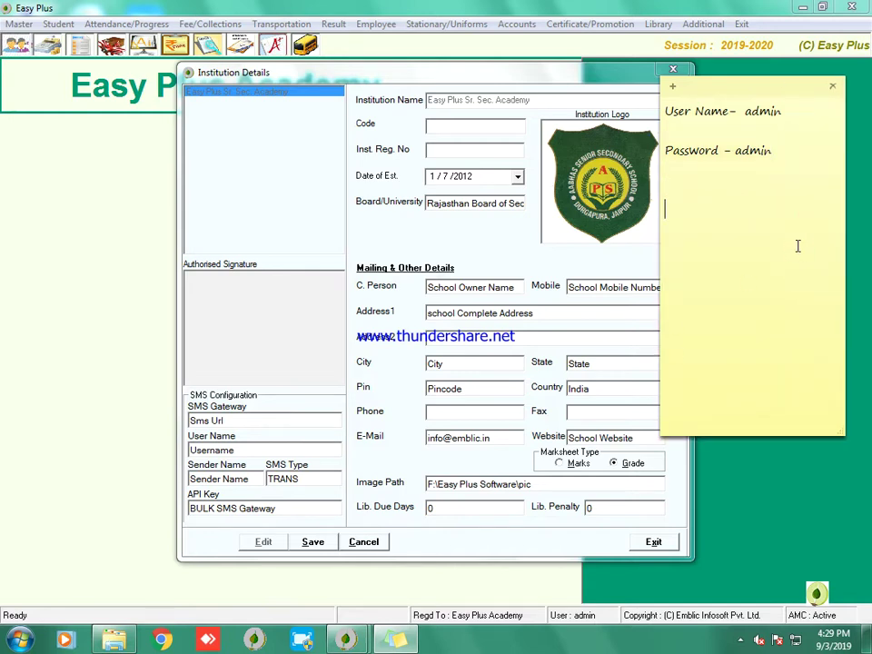
type("Sms Gateway Use")
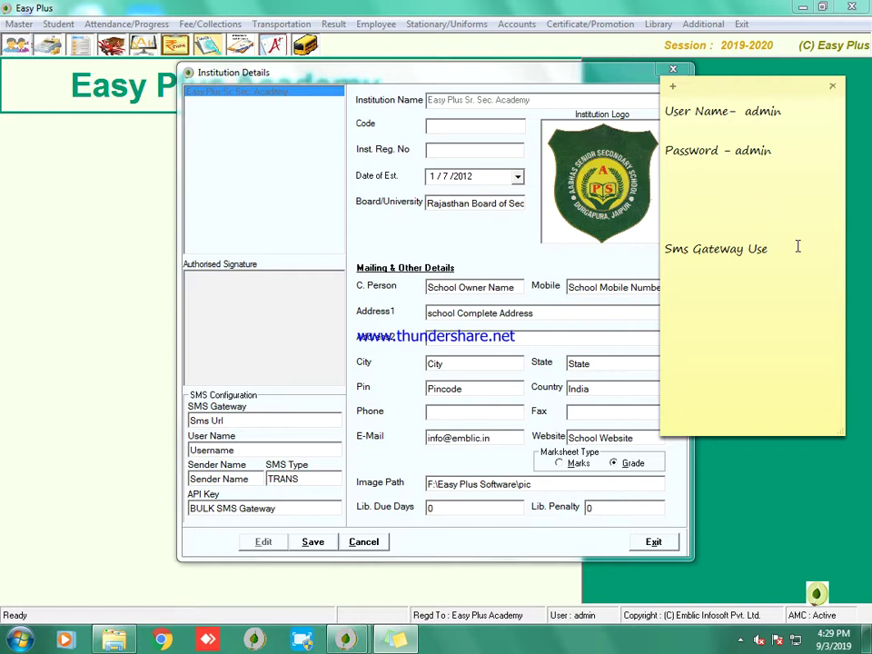
type(" fee du")
type("e ")
type("aur")
key("BackSpace")
key("BackSpace")
key("BackSpace")
type("ya")
key("Return")
key("Return")
key("Return")
type("fee")
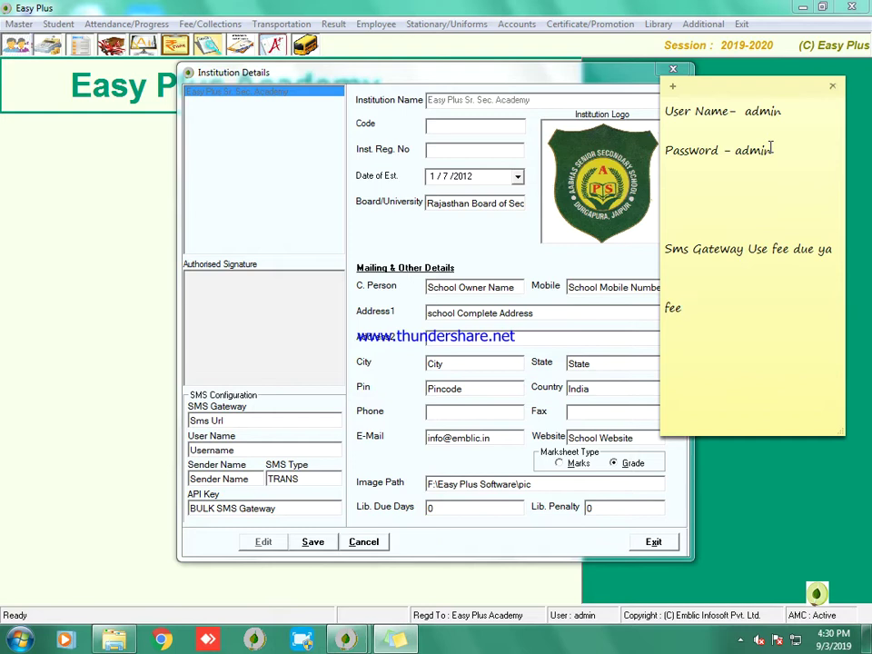
type(" submit karne pe ")
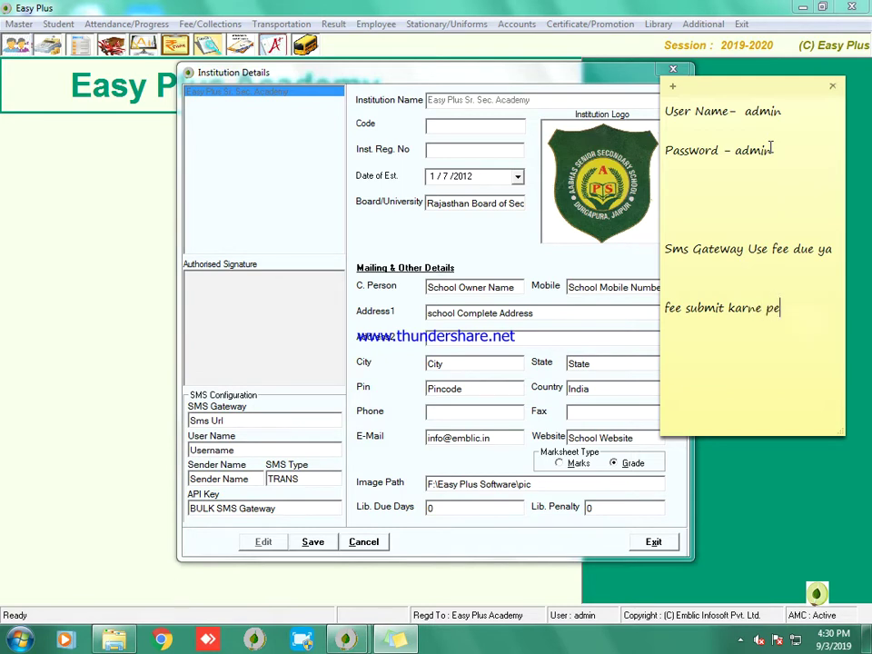
type("sms")
type("ke lia")
left_click(824, 310)
left_click(838, 310)
key("Return")
type("use me ")
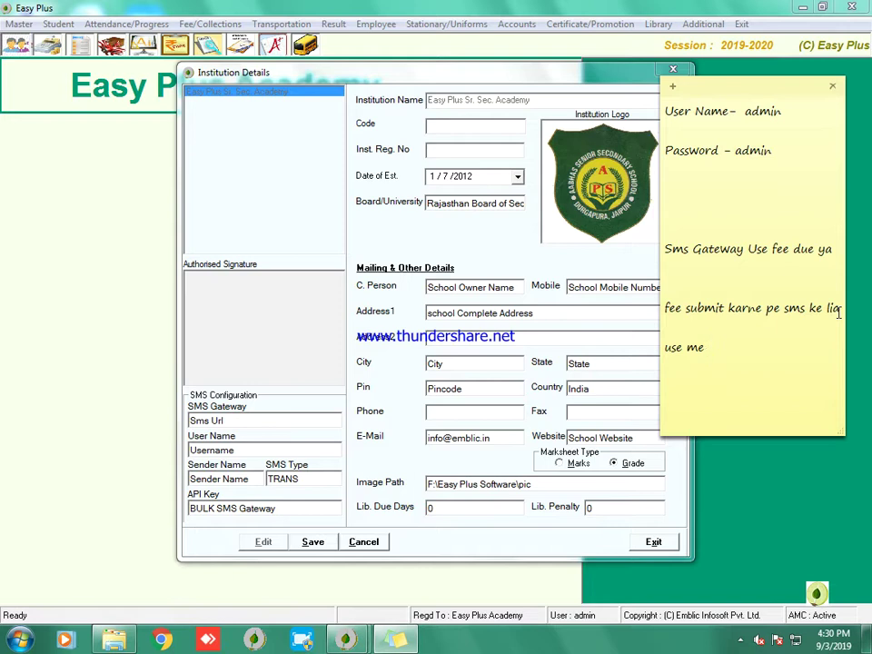
type("le sakte hai")
key("Return")
Step: Clear all the sticky note's text and delete the note
key("ctrl+a")
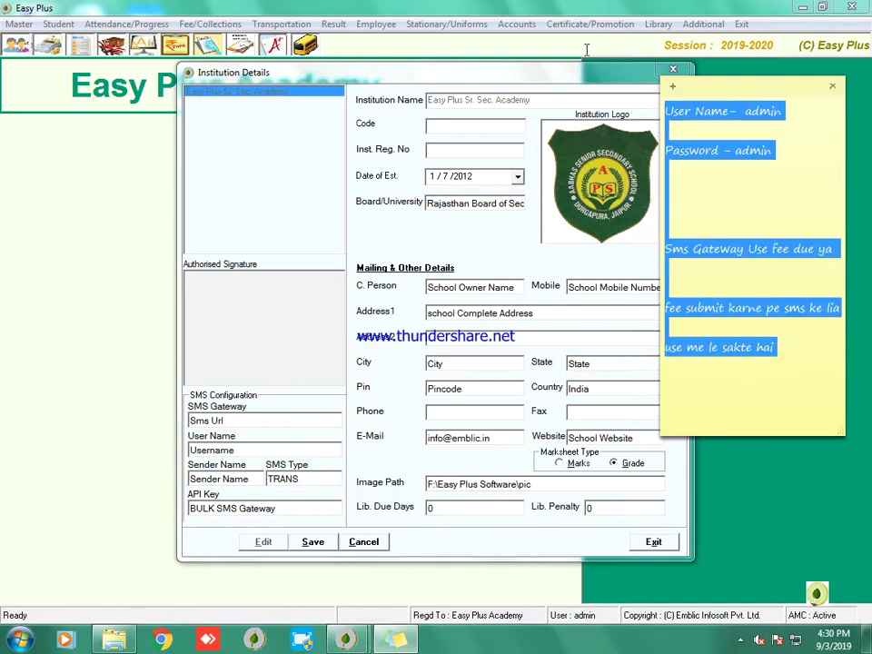
key("Delete")
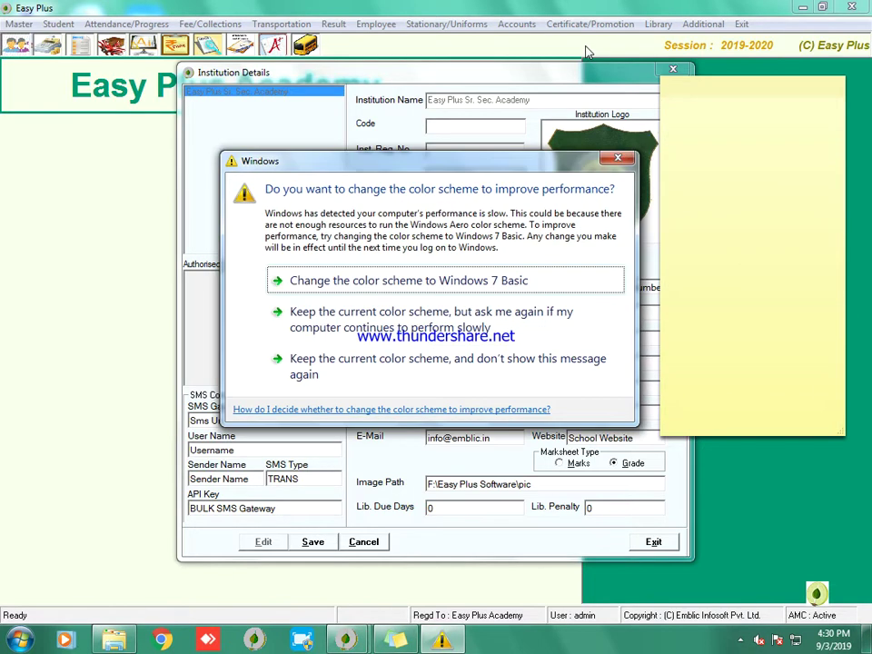
left_click(757, 126)
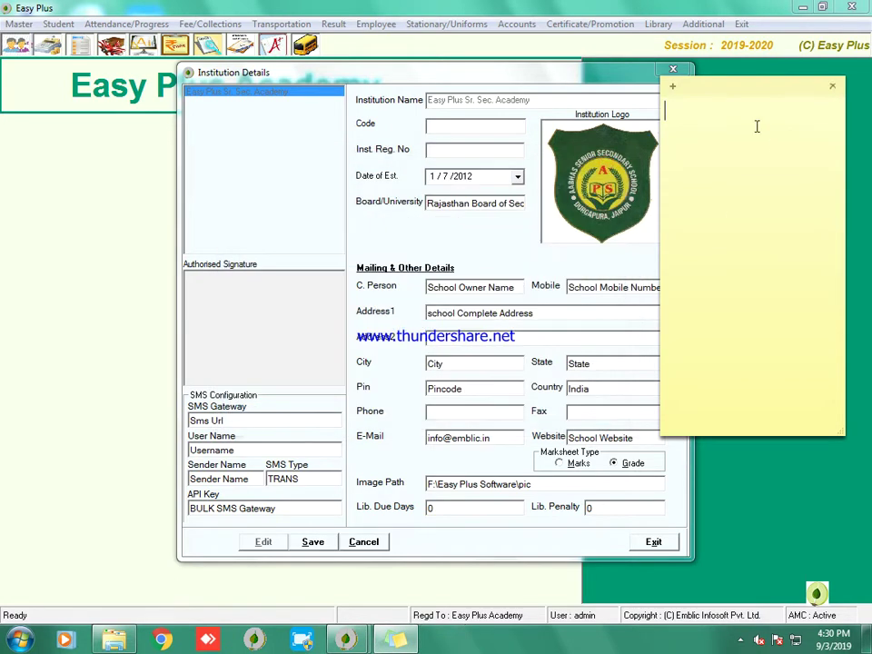
left_click(832, 86)
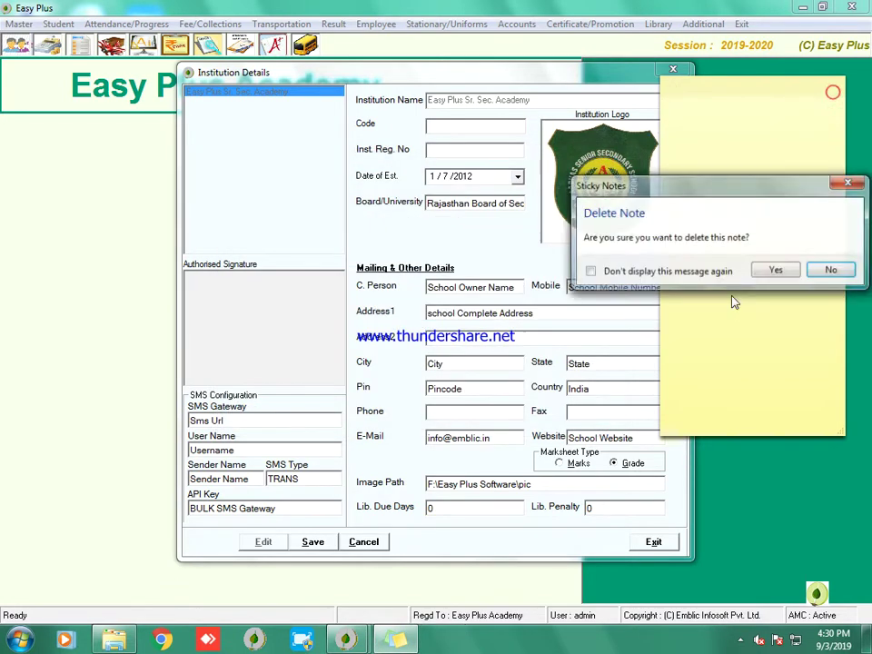
left_click(777, 270)
Step: Close Institution Details, quit Easy Plus, close the pic folder, and relaunch Easy Plus
left_click(673, 70)
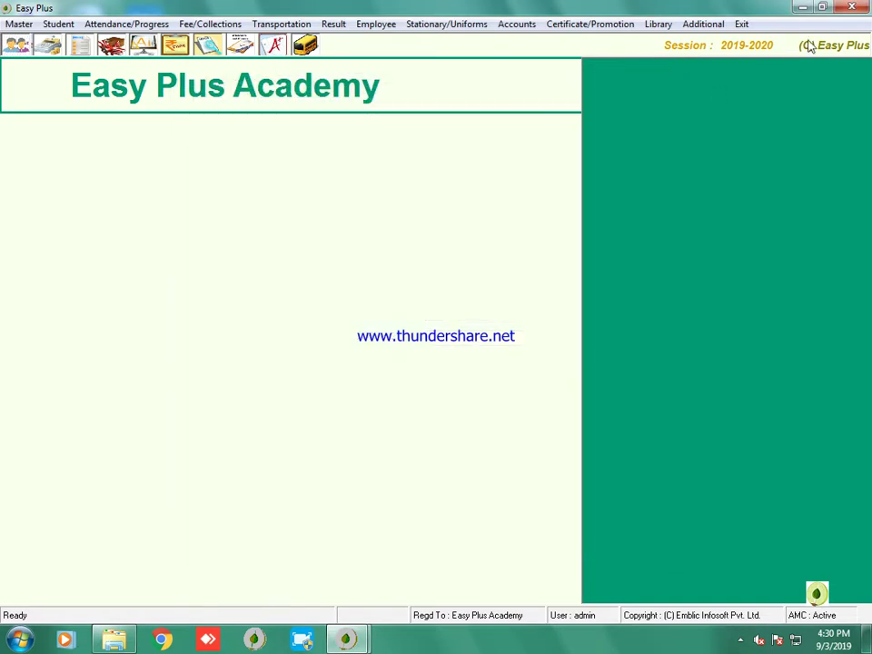
left_click(743, 25)
left_click(440, 369)
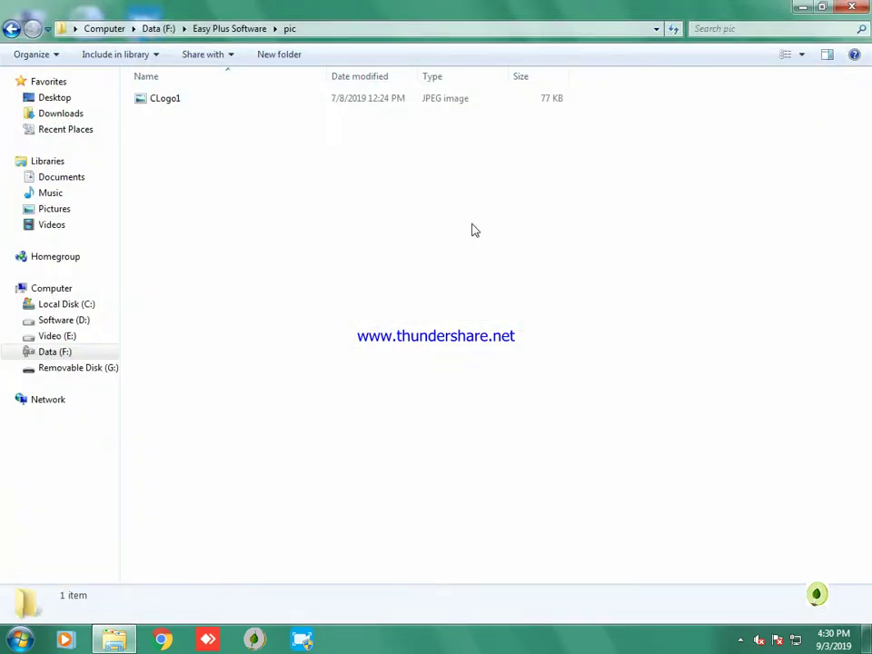
left_click(850, 7)
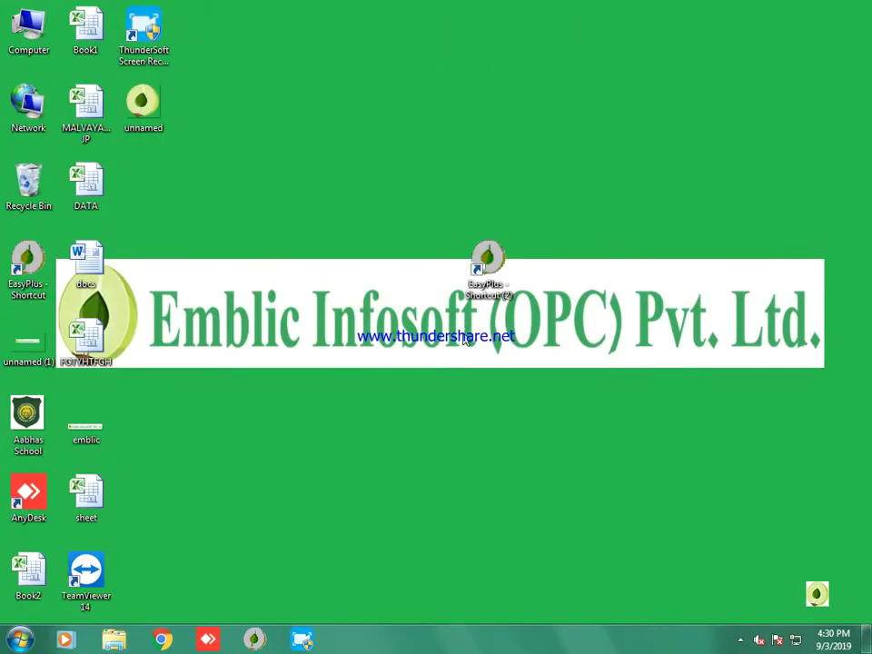
double_click(487, 263)
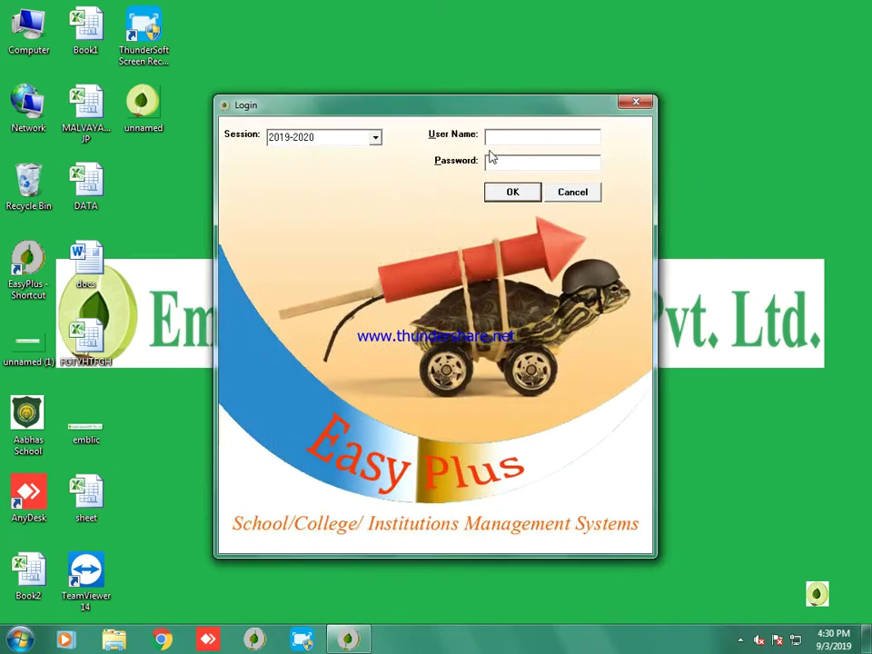
Step: Log back in as administrator and reopen Master > Institution Details for Easy Plus Sr. Sec. Academy
left_click(489, 136)
type("admin")
key("Return")
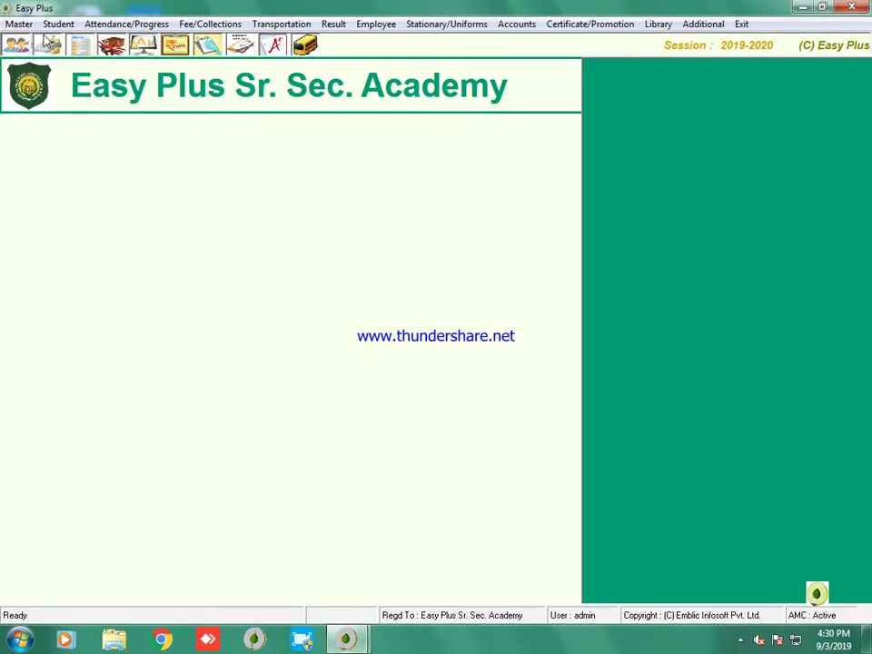
left_click(18, 23)
left_click(49, 424)
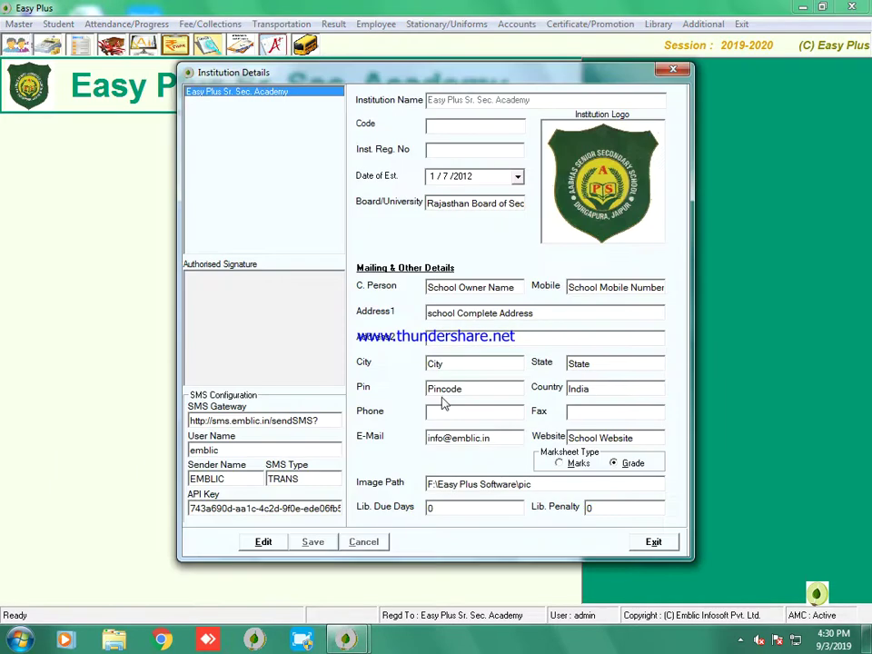